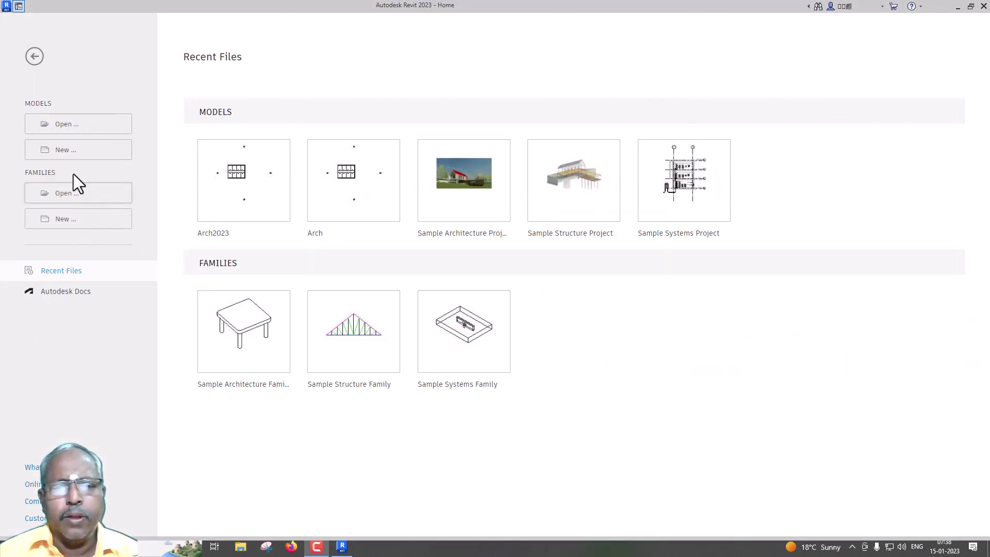
# - Create a new project from the Systems-Default_Metric.rte template
pyautogui.click(65, 150)
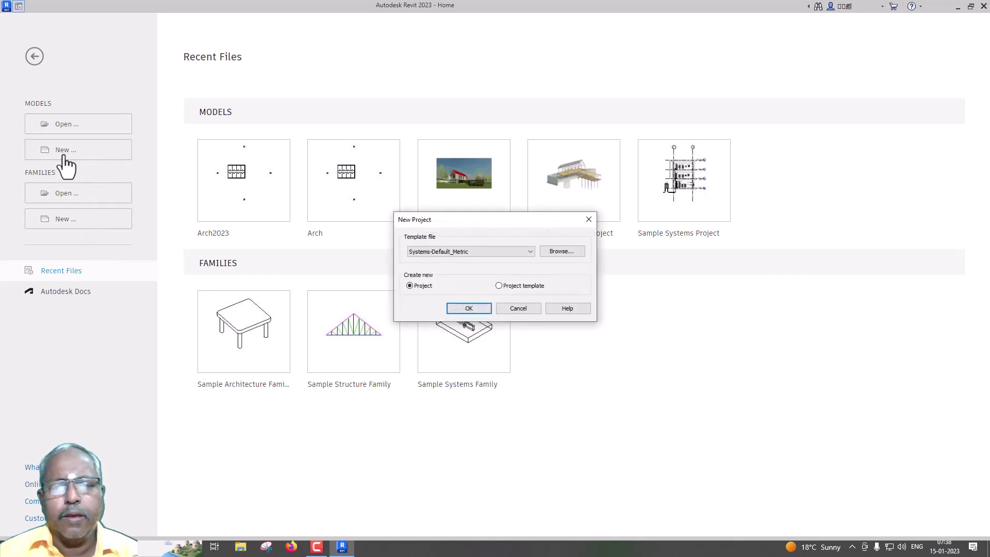
pyautogui.click(561, 252)
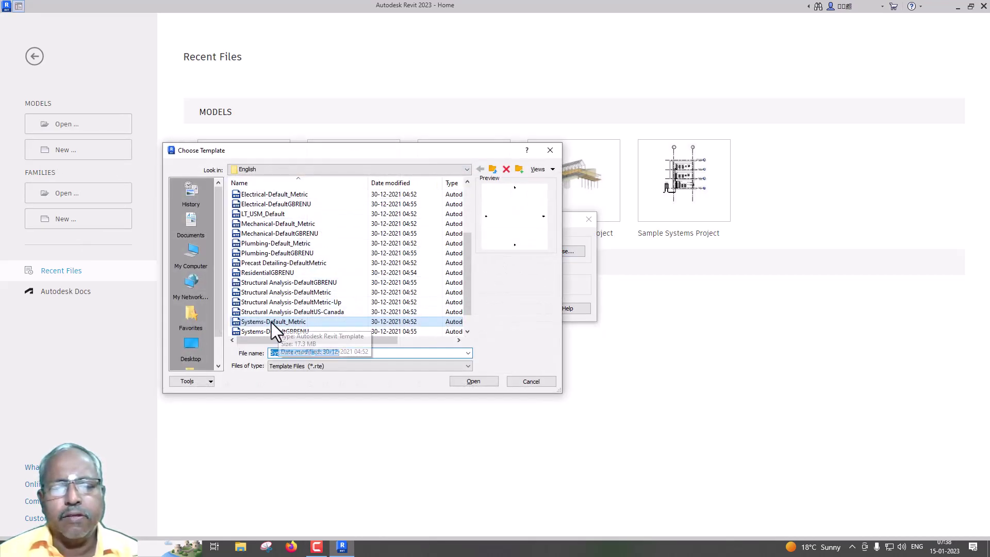
pyautogui.click(477, 383)
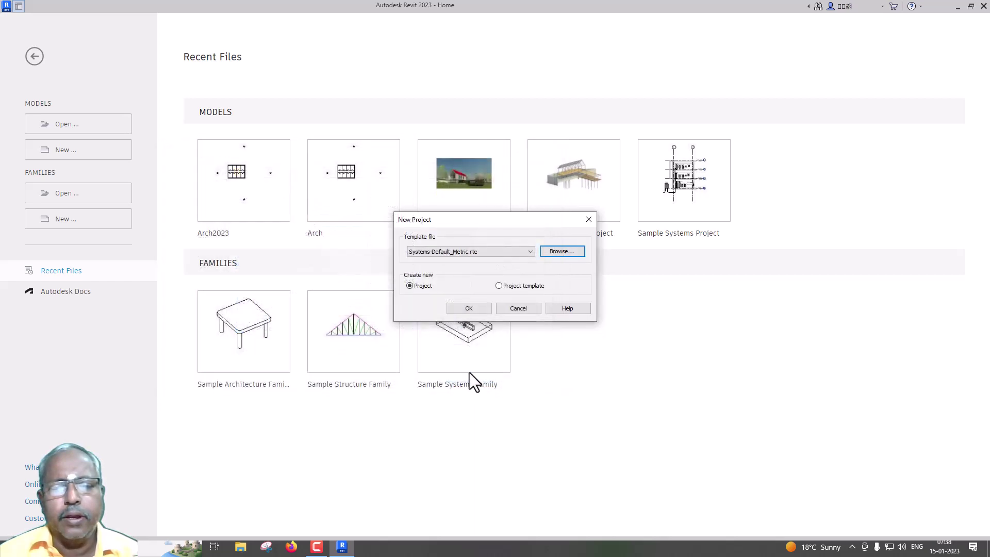
pyautogui.click(475, 311)
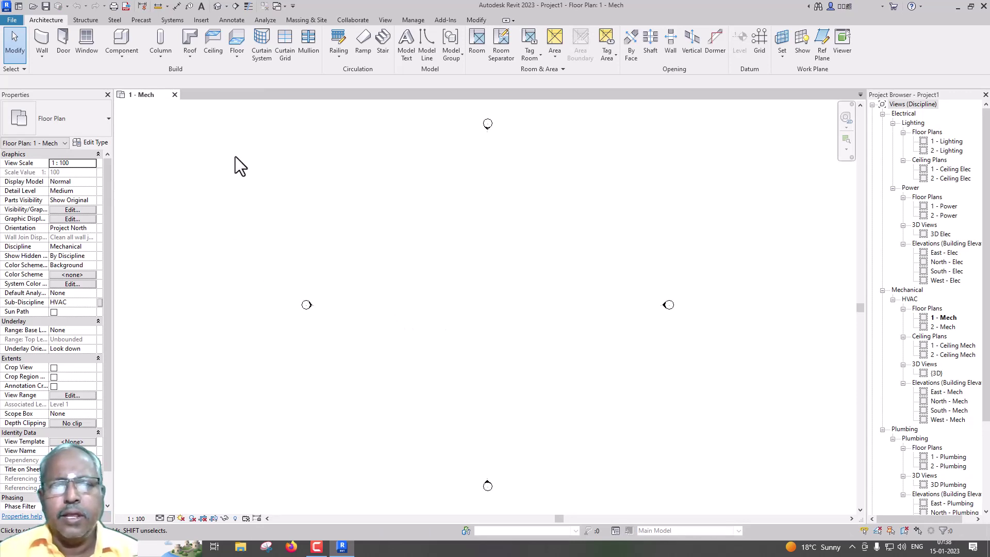
# - Link Arch2023.rvt from the Video folder, positioned internal origin to internal origin
pyautogui.click(202, 20)
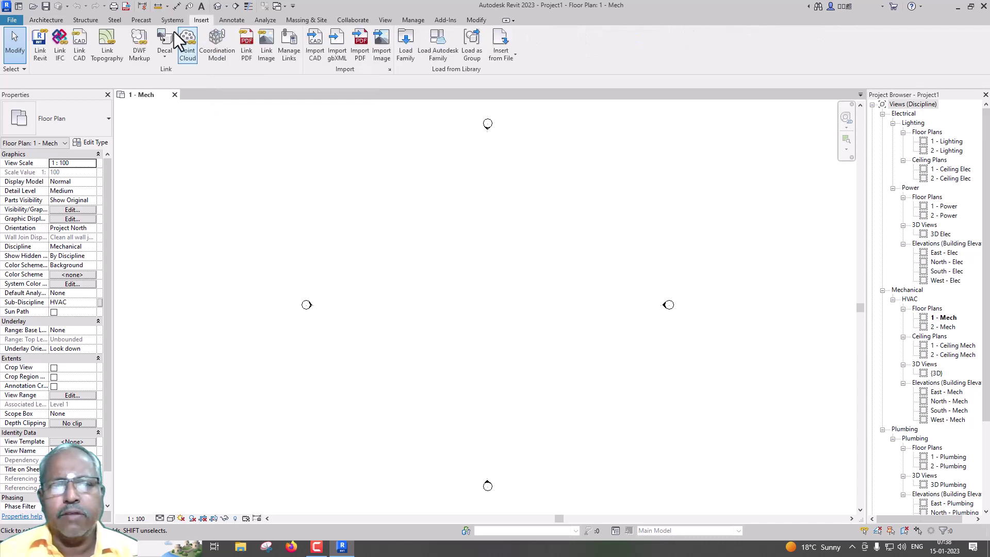
pyautogui.click(42, 43)
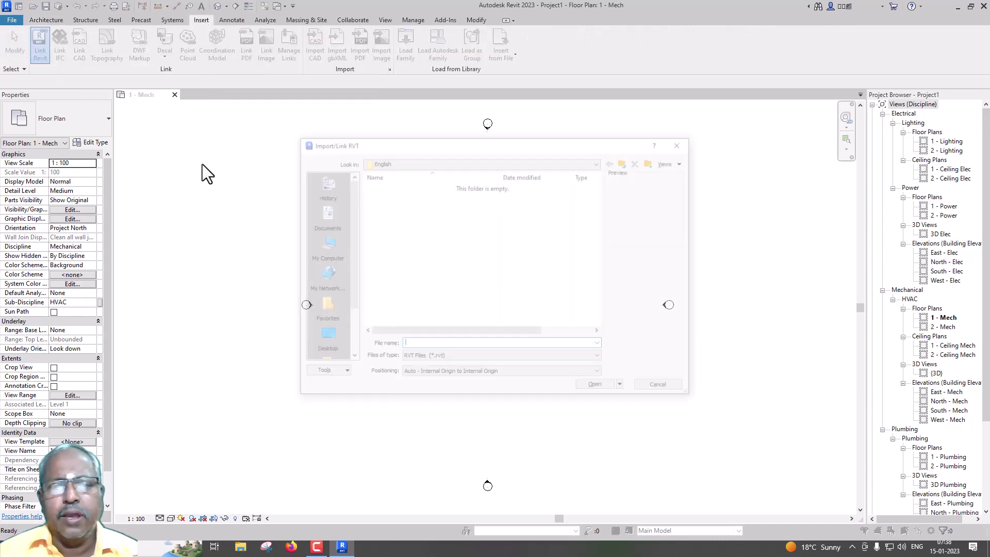
pyautogui.click(453, 372)
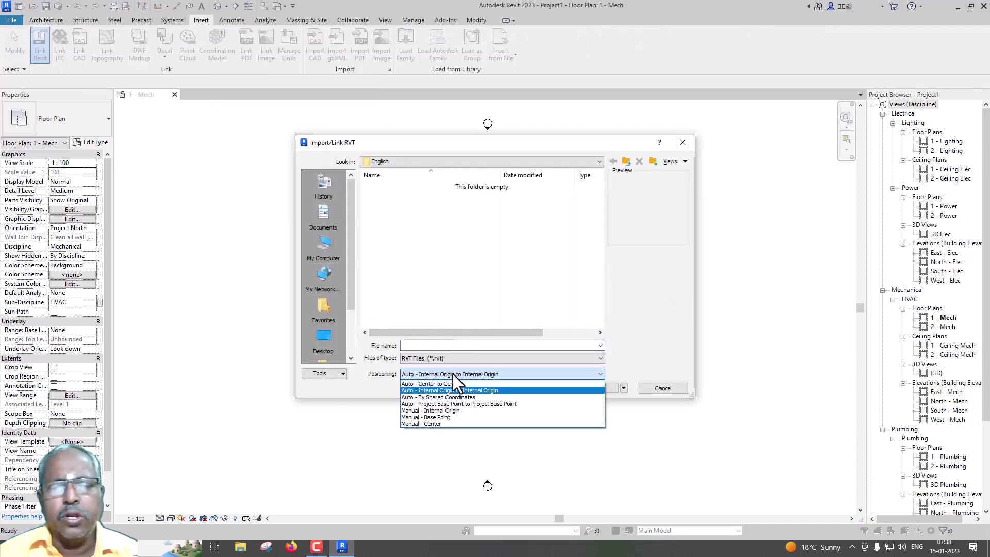
pyautogui.click(452, 373)
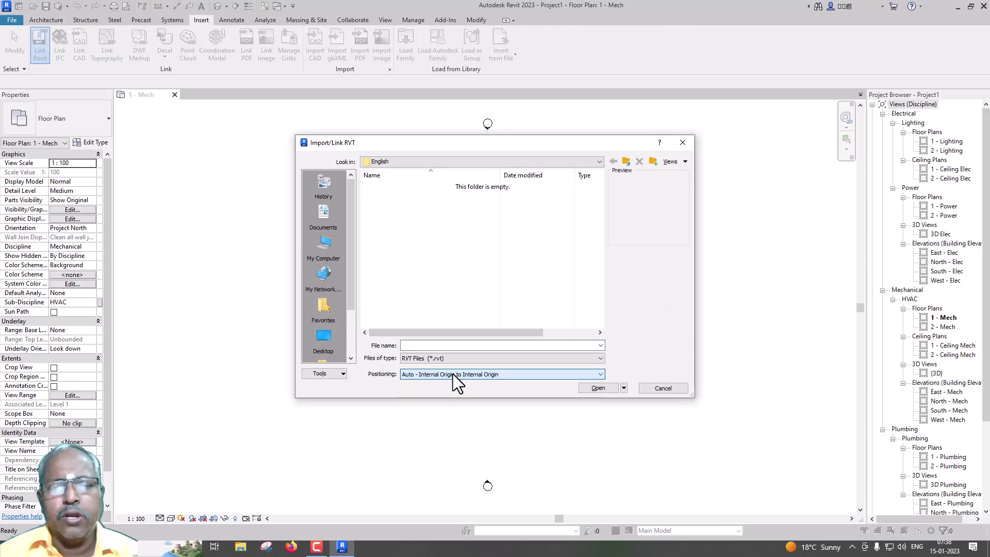
pyautogui.click(451, 162)
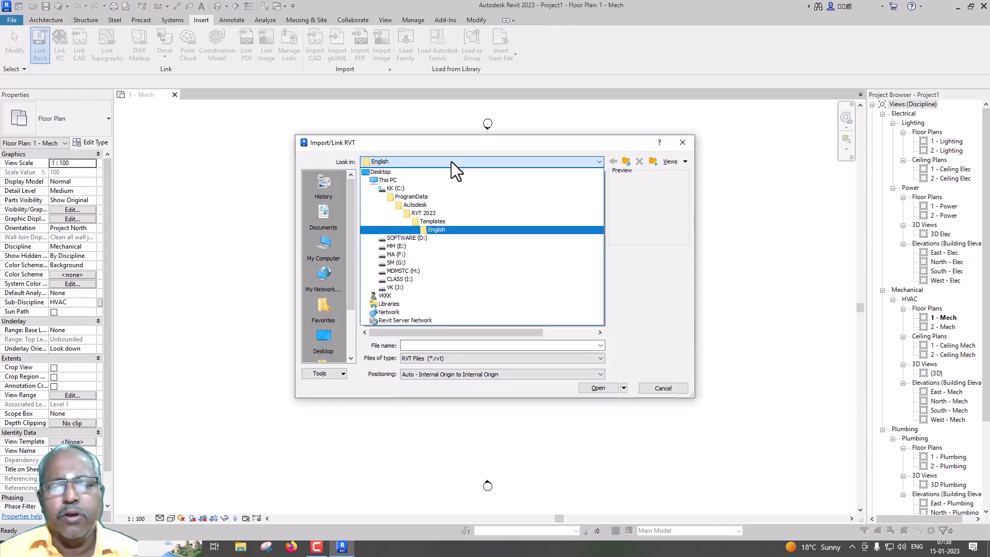
pyautogui.click(428, 279)
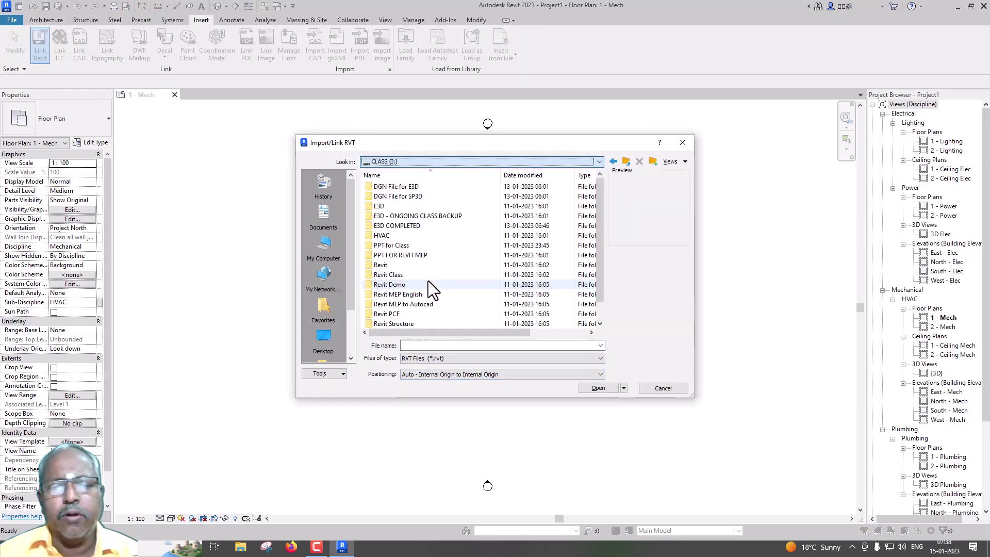
pyautogui.doubleClick(397, 278)
pyautogui.doubleClick(379, 220)
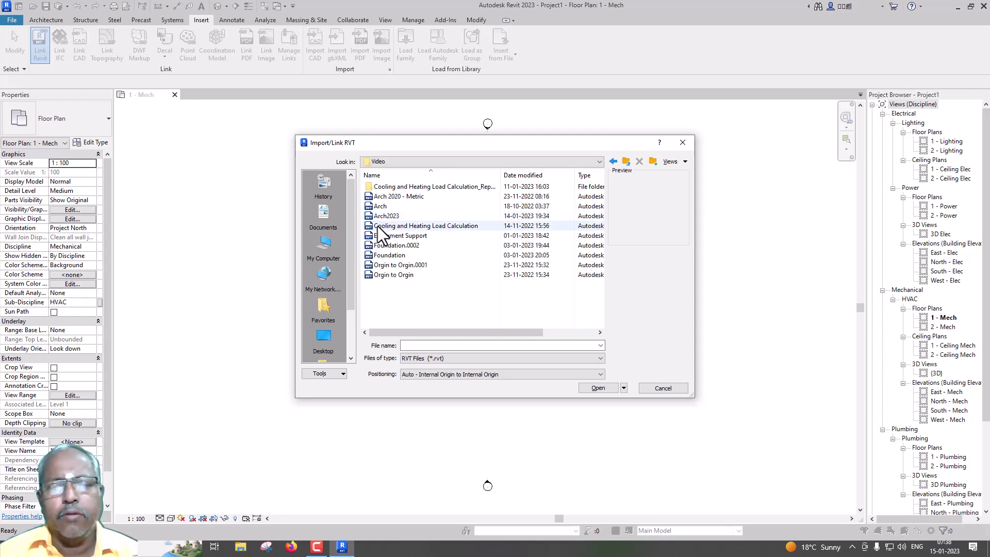
pyautogui.click(382, 218)
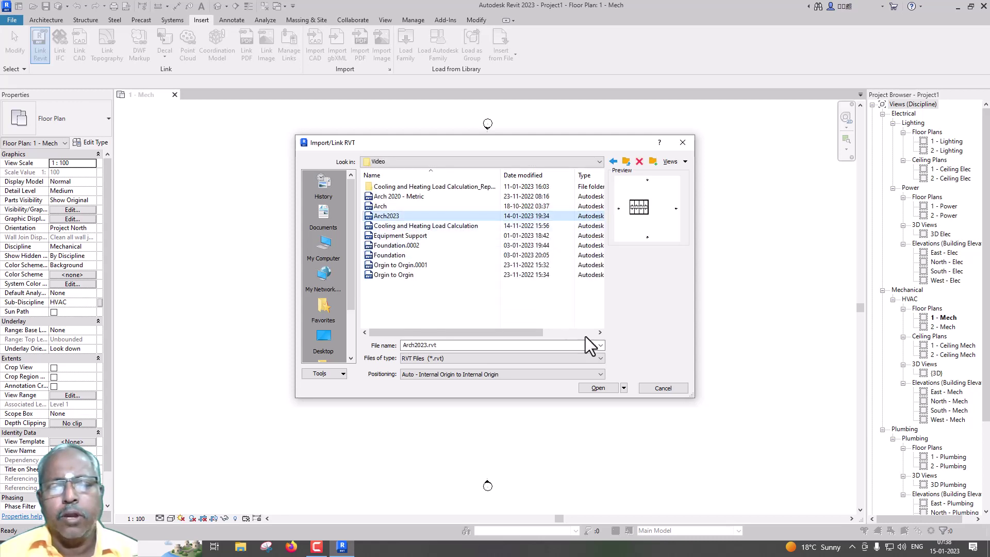
pyautogui.click(597, 388)
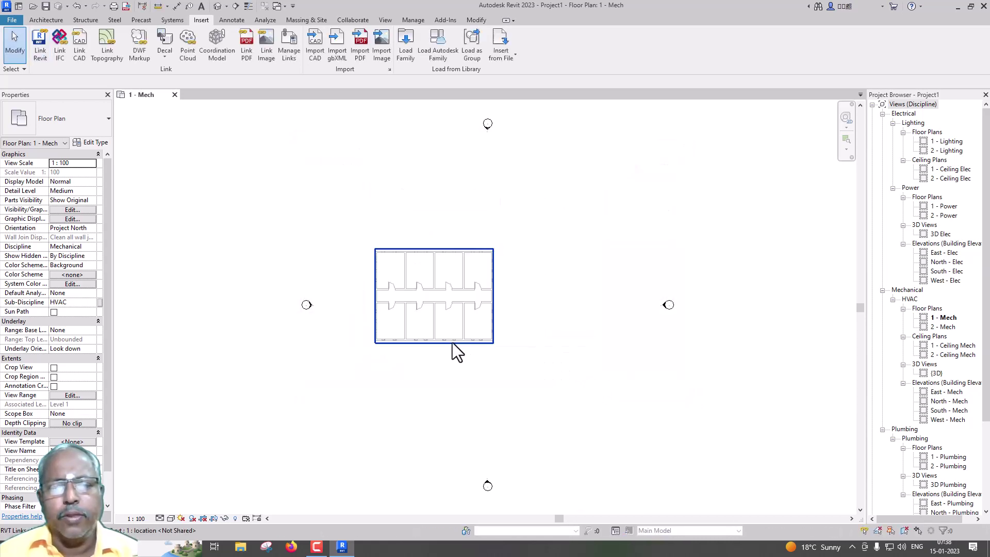
# - Turn on Room Bounding in the linked Arch2023 model's type properties
pyautogui.click(456, 352)
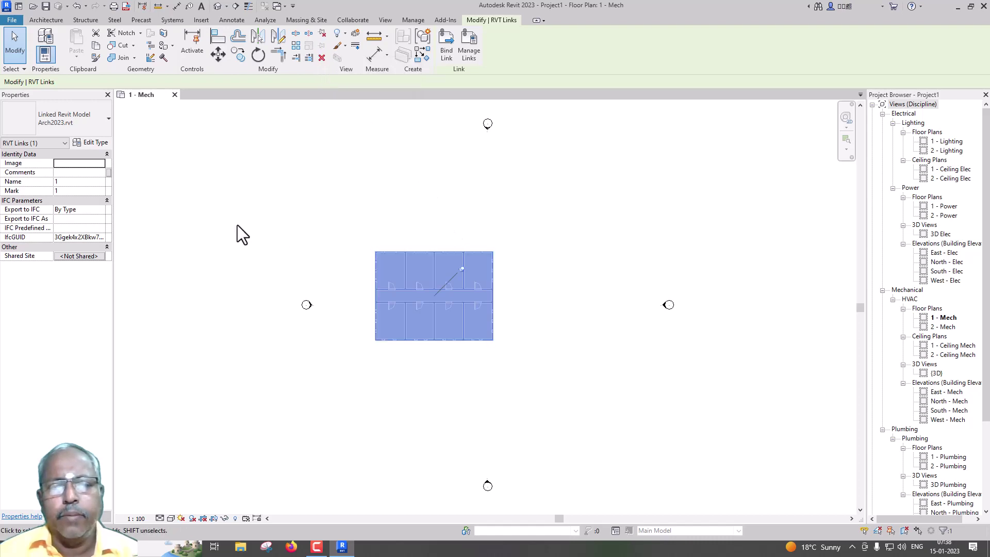
pyautogui.click(104, 144)
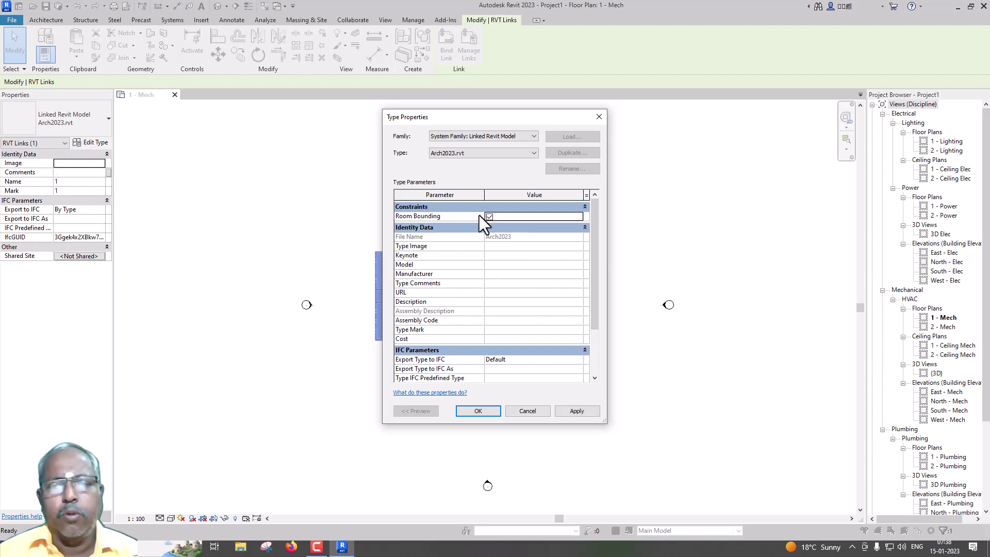
pyautogui.click(478, 411)
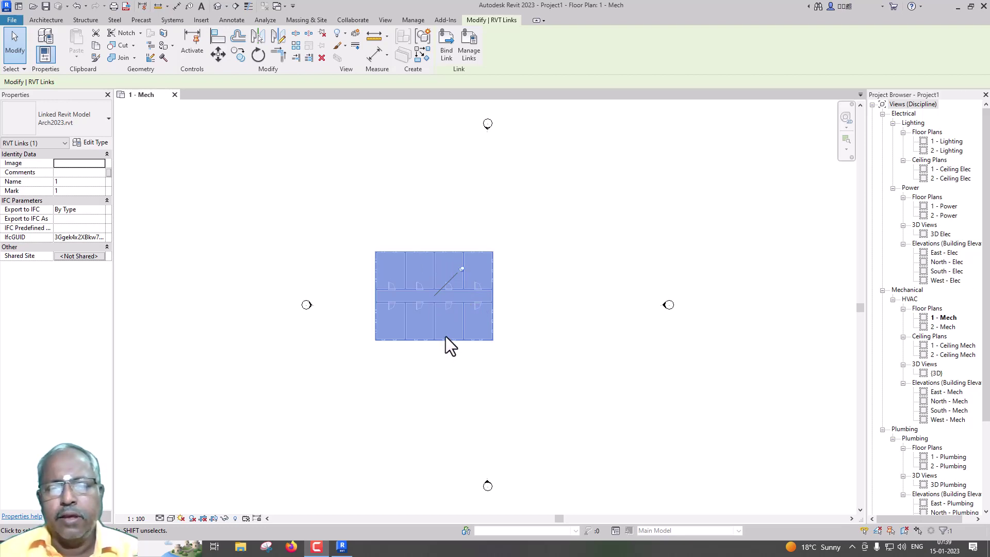
pyautogui.scroll(1, 445, 335)
pyautogui.scroll(1, 445, 335)
pyautogui.scroll(1, 446, 332)
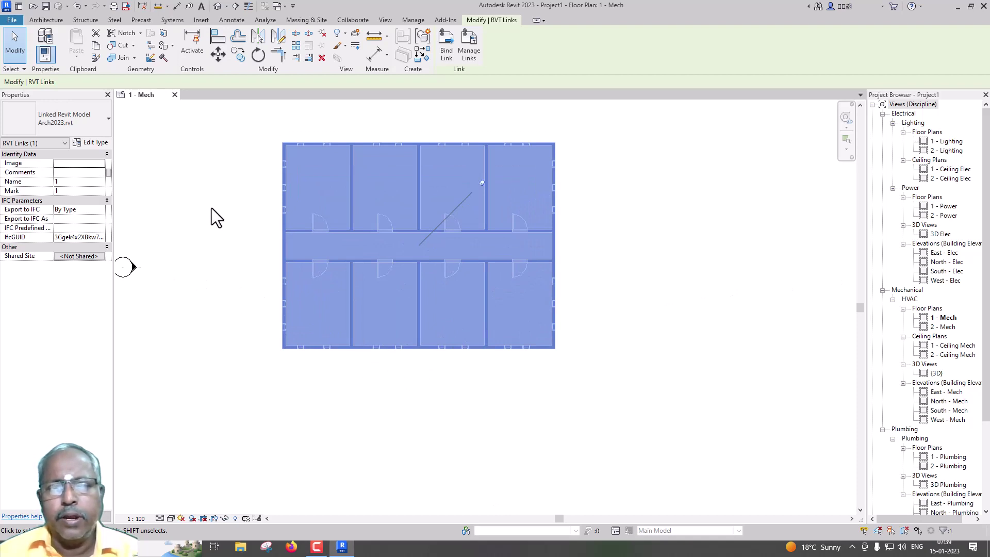
pyautogui.click(19, 54)
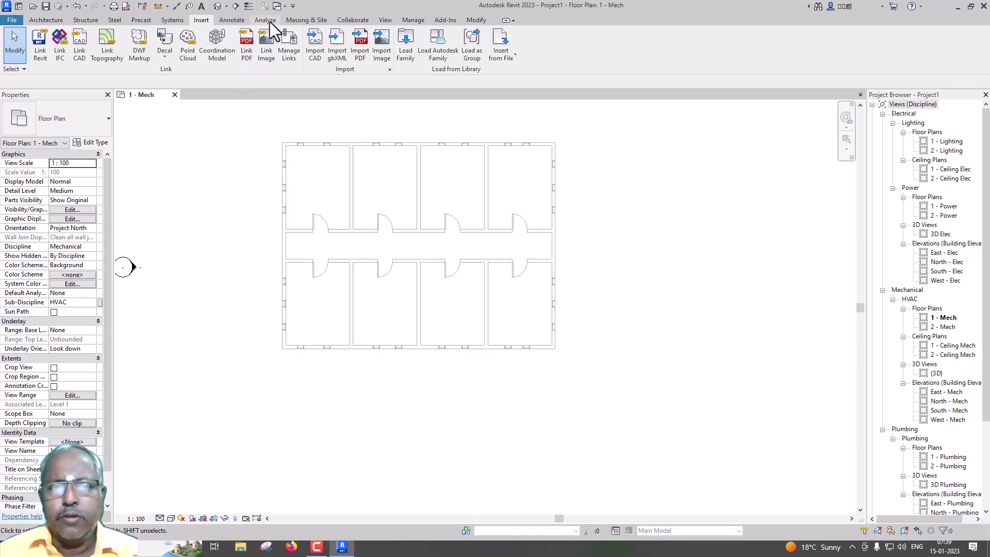
# - Place Spaces 1 to 4 in the two lower and two upper middle rooms
pyautogui.click(266, 20)
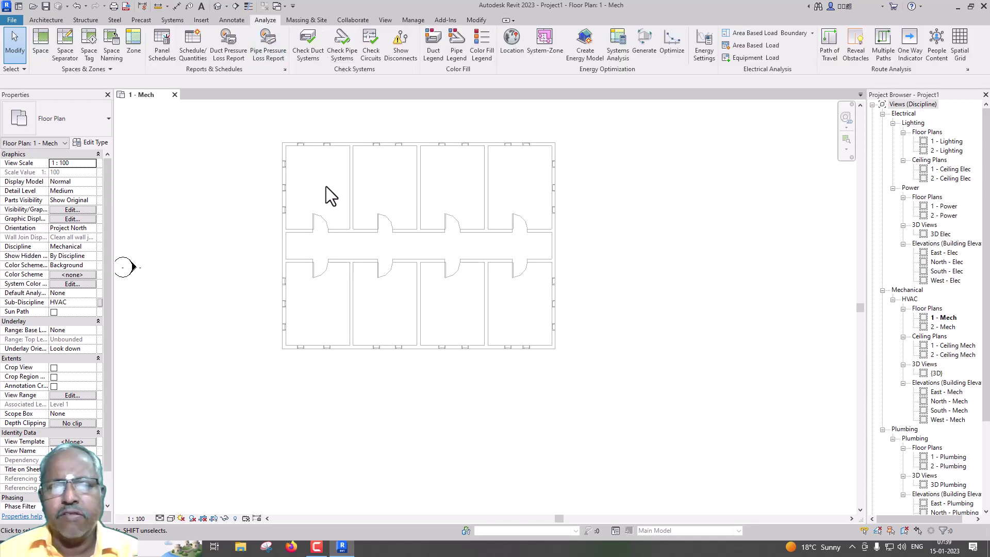
pyautogui.click(40, 44)
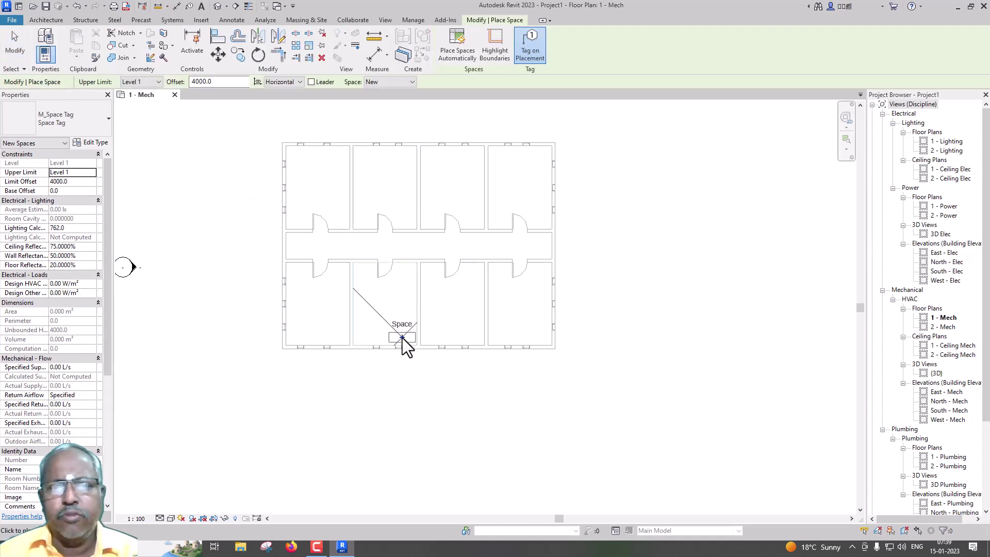
pyautogui.click(373, 288)
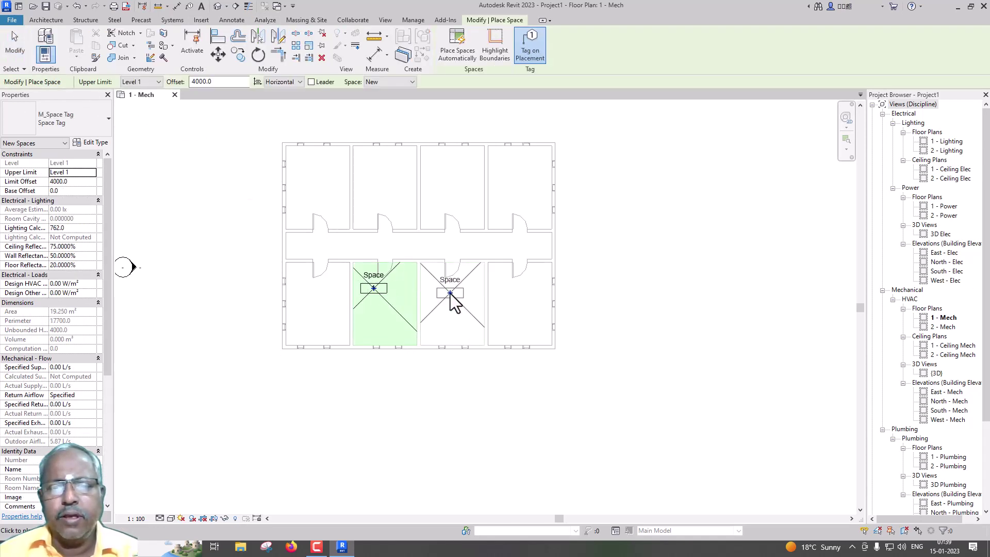
pyautogui.click(450, 293)
pyautogui.click(373, 173)
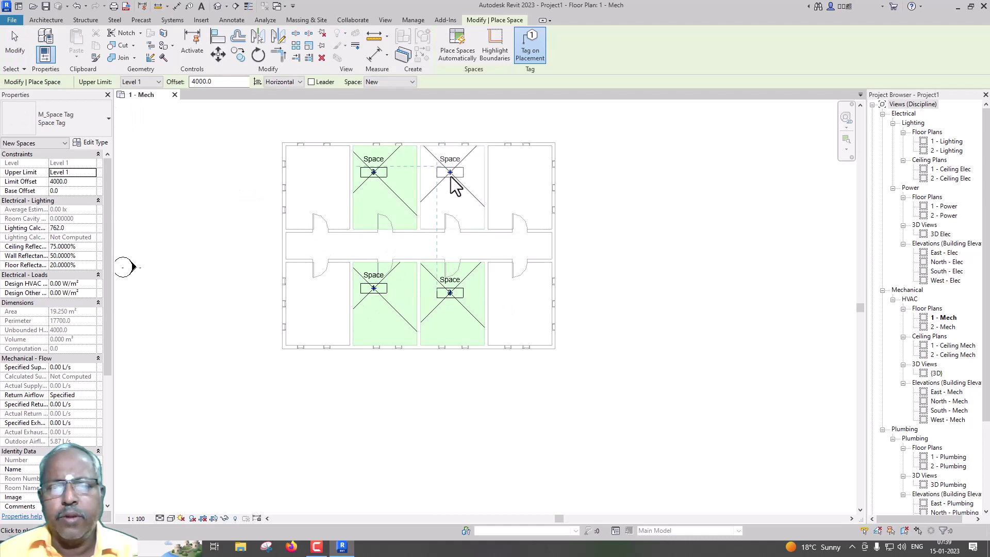
pyautogui.click(469, 200)
pyautogui.click(14, 43)
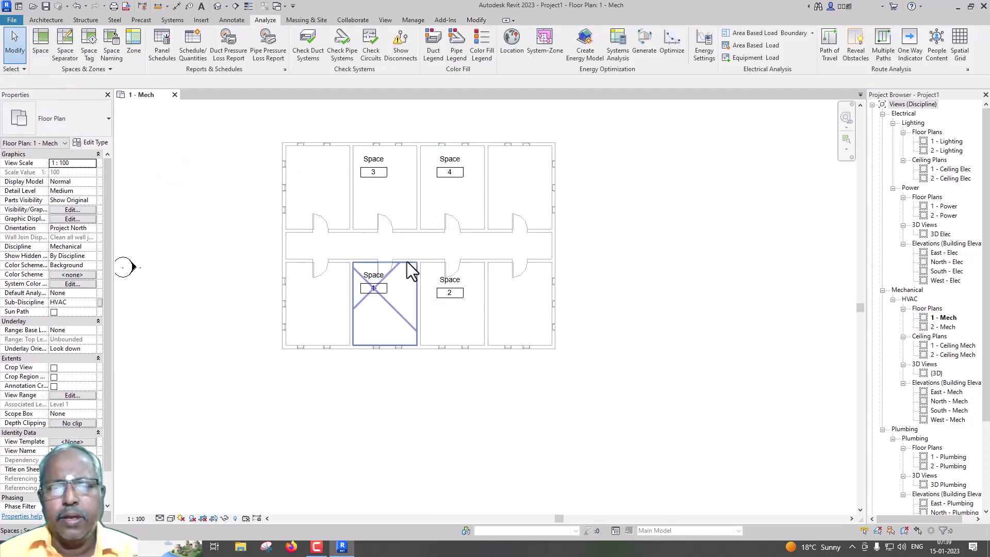
# - Review Space 1's properties, then deselect it
pyautogui.click(394, 310)
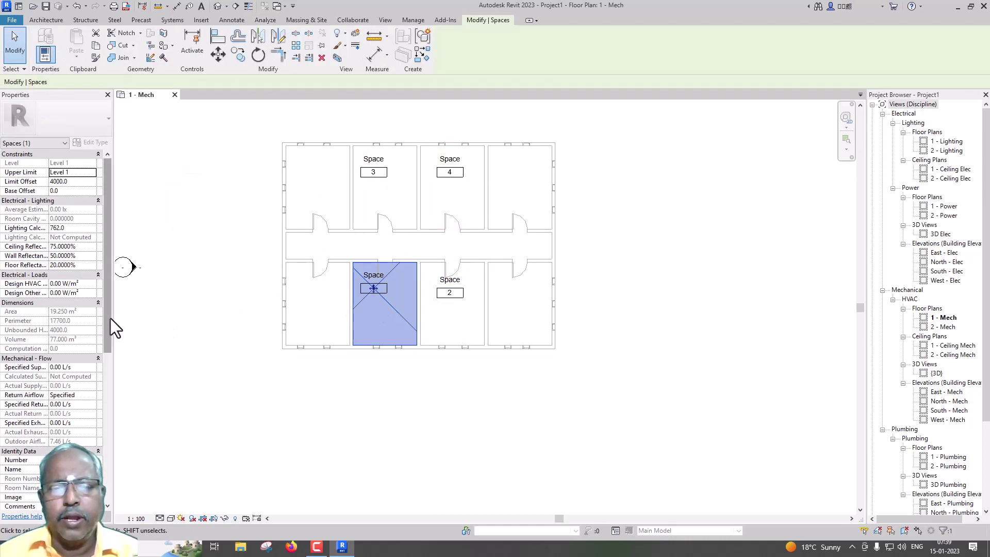
pyautogui.scroll(-5, 110, 321)
pyautogui.scroll(-2, 126, 406)
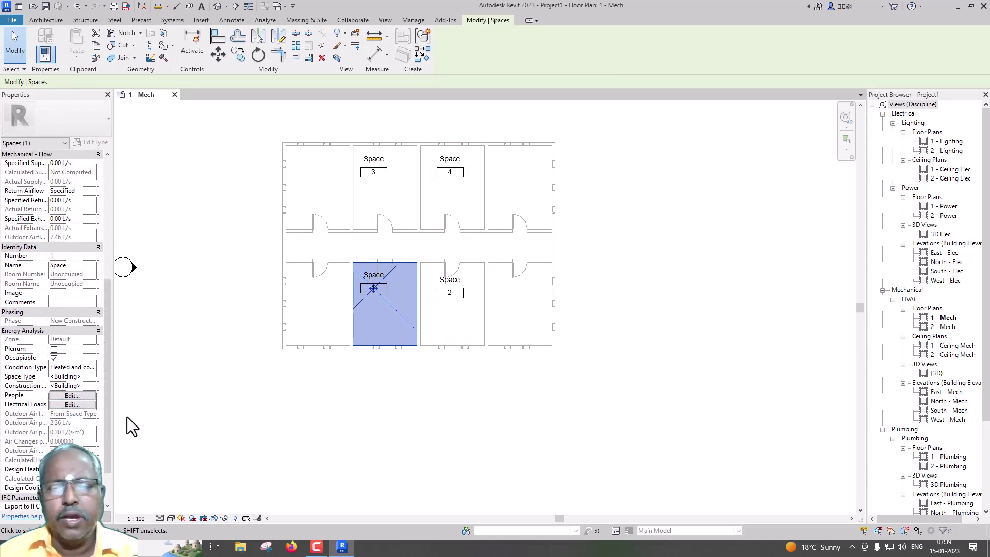
pyautogui.click(14, 45)
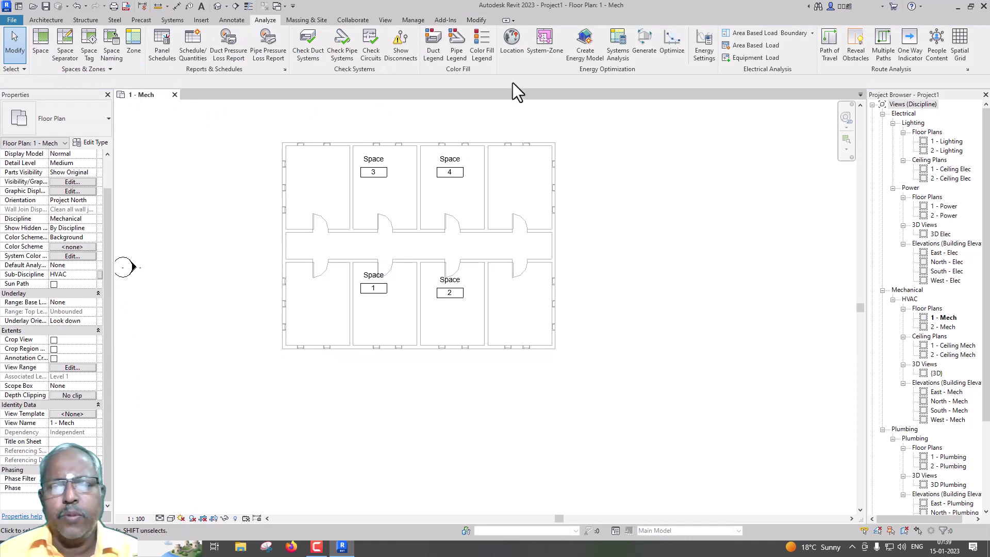
# - In Location settings, set Define Location by to Internet Mapping Service
pyautogui.click(517, 53)
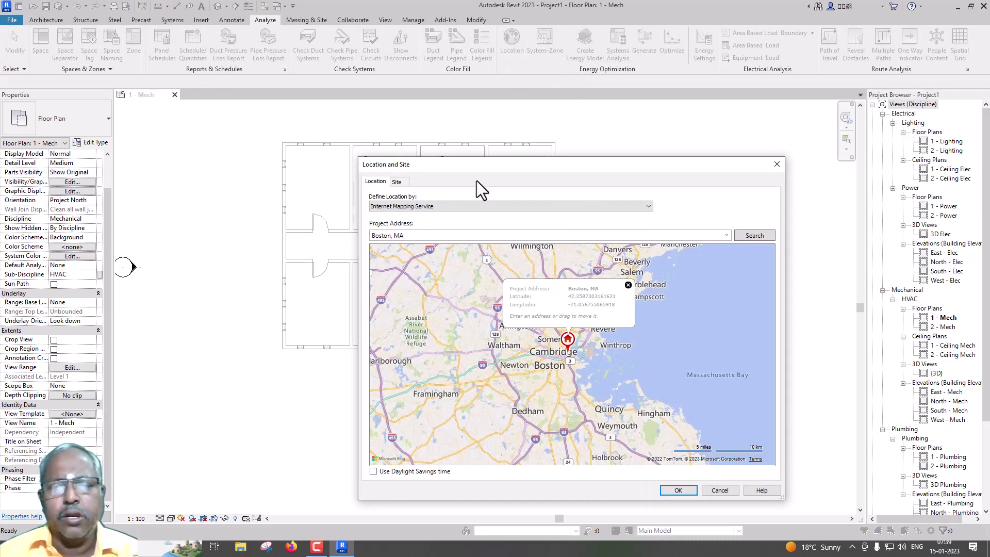
pyautogui.moveTo(480, 168); pyautogui.dragTo(356, 170)
pyautogui.click(424, 208)
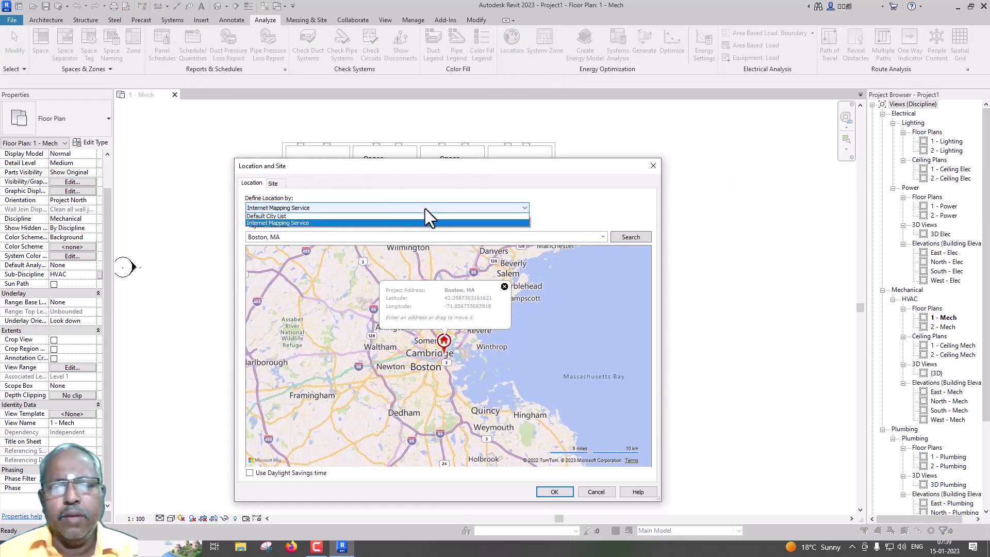
pyautogui.click(400, 216)
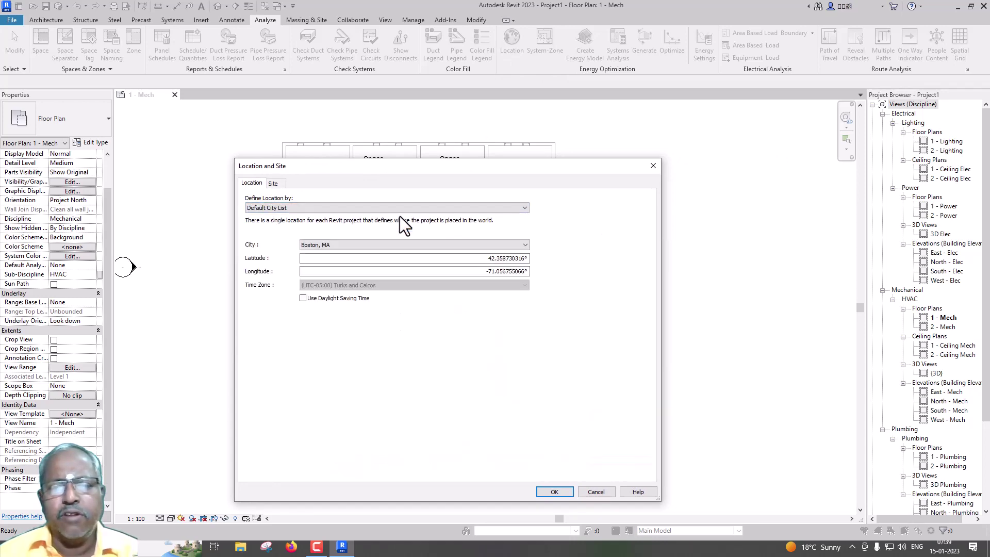
pyautogui.click(426, 245)
pyautogui.scroll(-5, 409, 331)
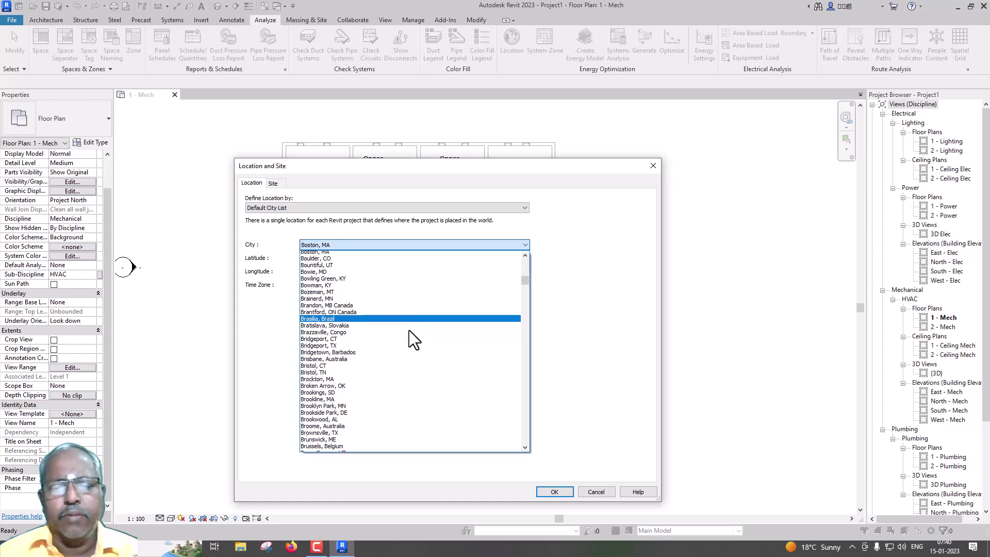
pyautogui.scroll(-5, 409, 331)
pyautogui.scroll(-5, 409, 331)
pyautogui.scroll(-5, 409, 331)
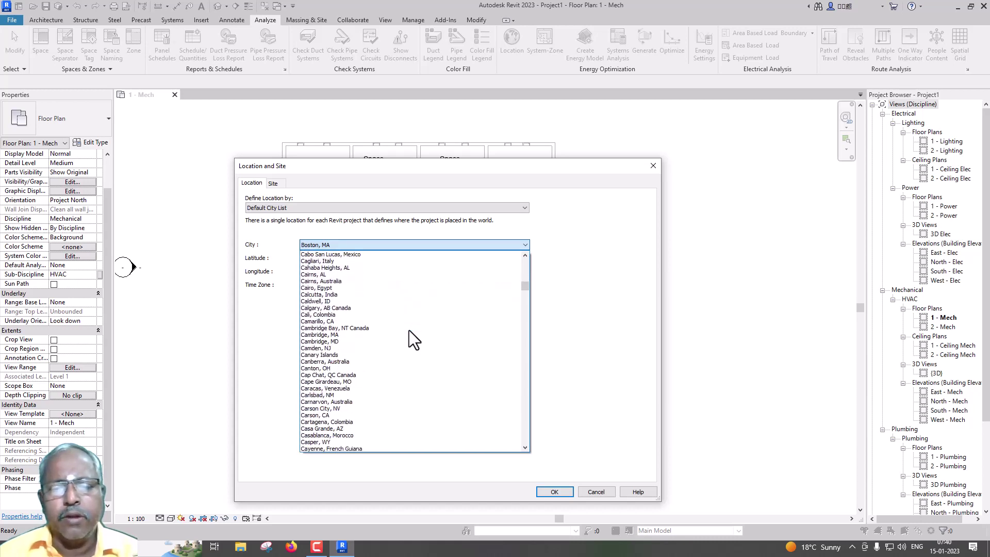
pyautogui.scroll(-4, 409, 330)
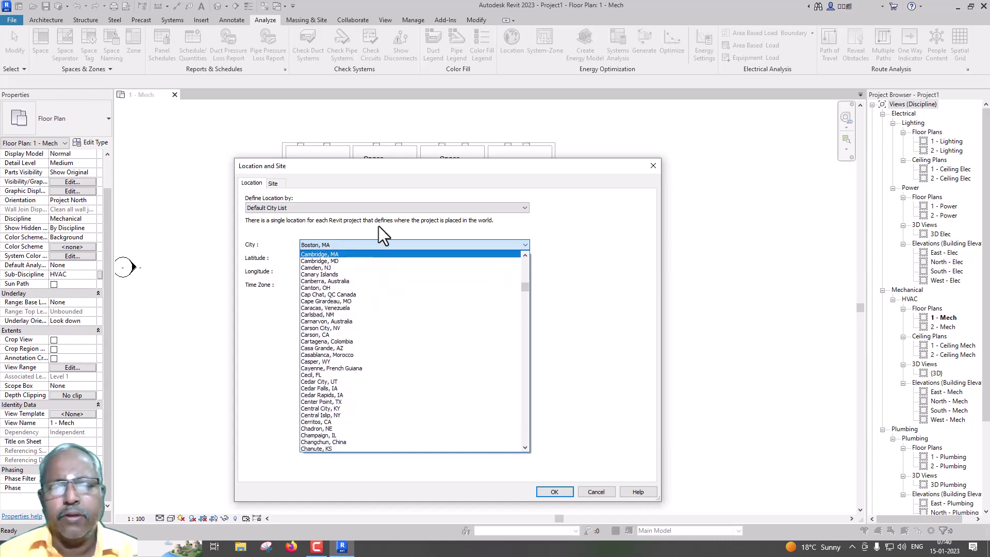
pyautogui.click(385, 207)
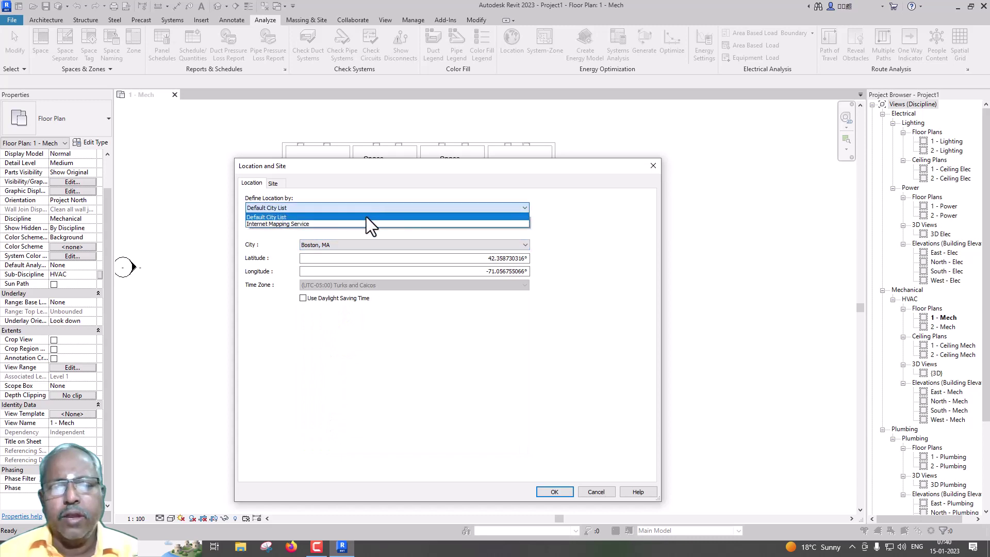
pyautogui.click(356, 225)
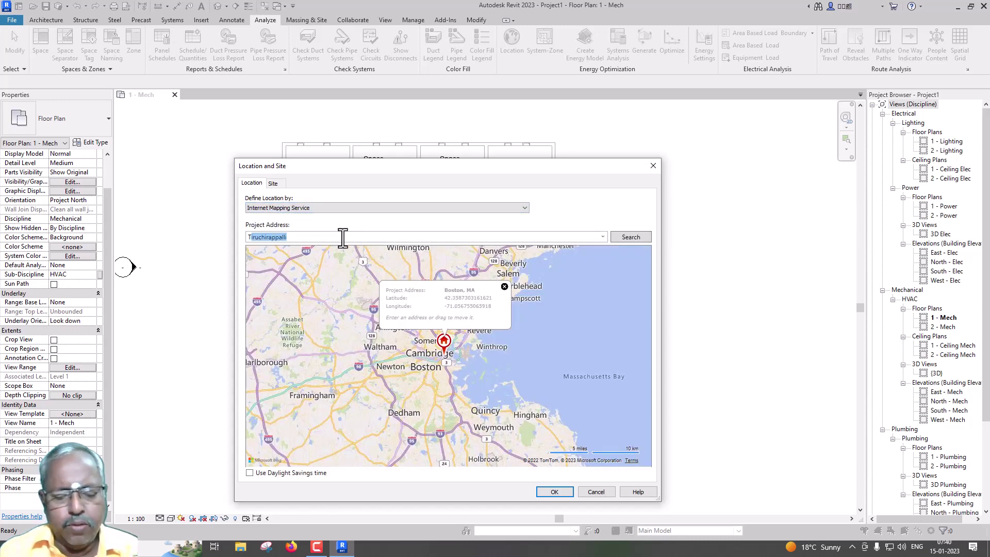
# - Move the project pin on the map from Boston to southern India
pyautogui.write('Trichy')
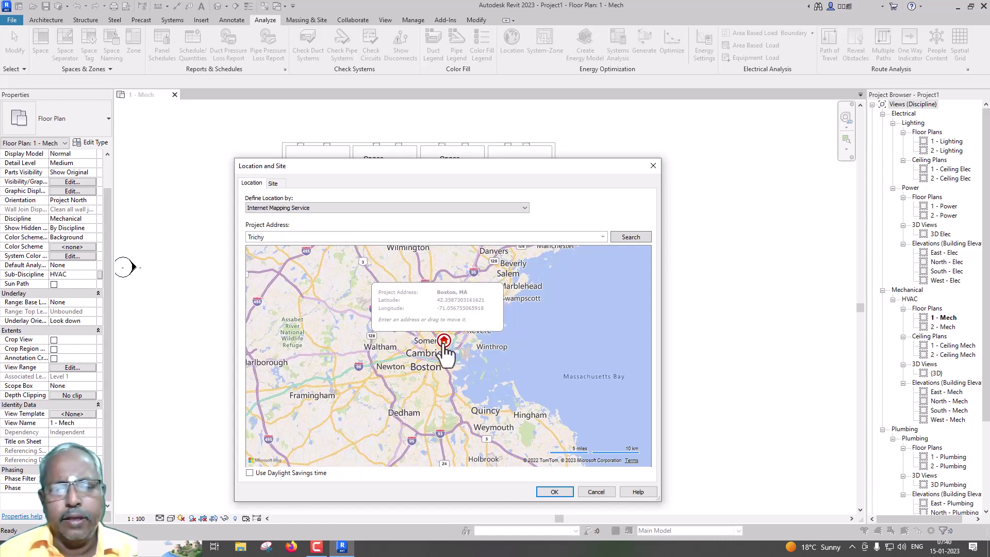
pyautogui.moveTo(443, 345); pyautogui.dragTo(593, 379)
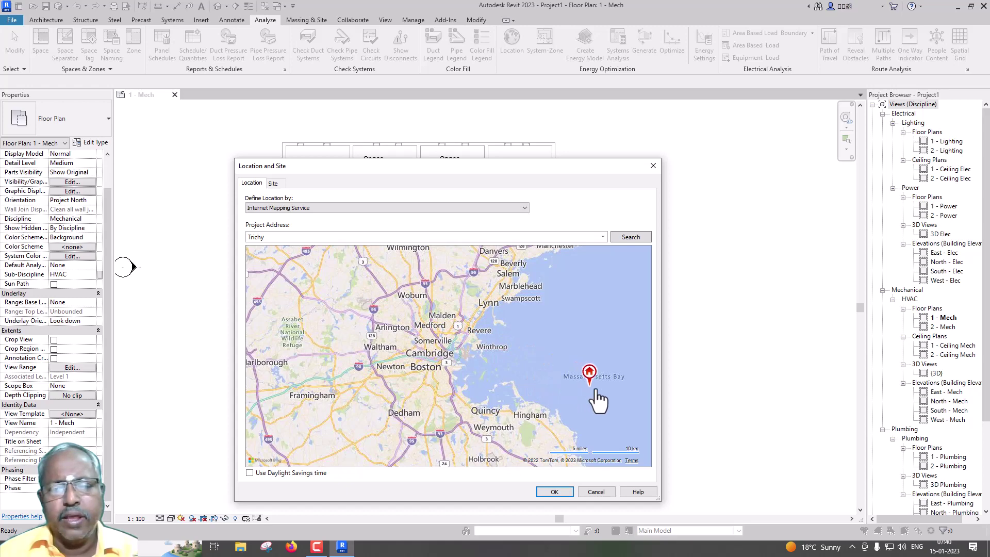
pyautogui.scroll(-2, 359, 346)
pyautogui.scroll(-2, 360, 343)
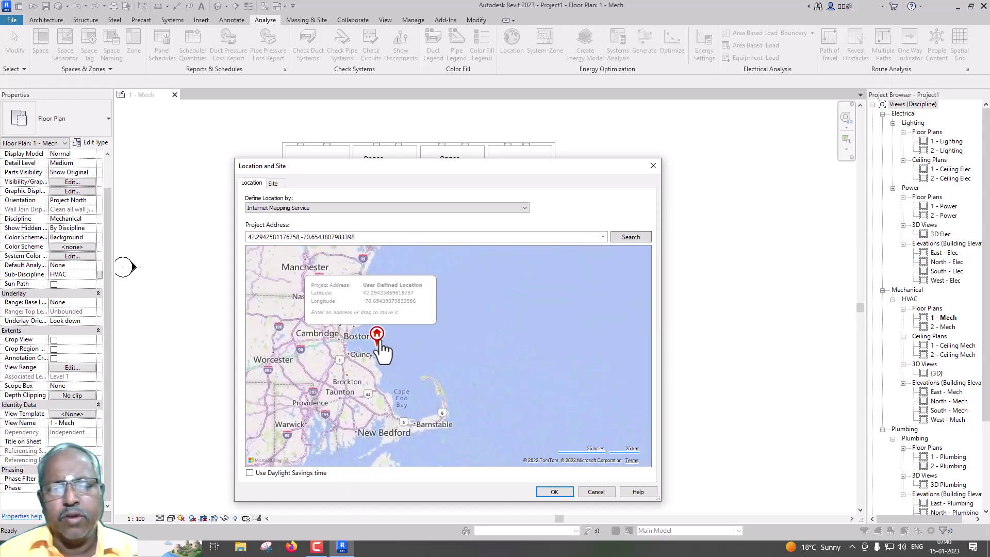
pyautogui.scroll(-1, 366, 345)
pyautogui.scroll(-1, 376, 350)
pyautogui.scroll(-1, 380, 343)
pyautogui.scroll(-1, 381, 345)
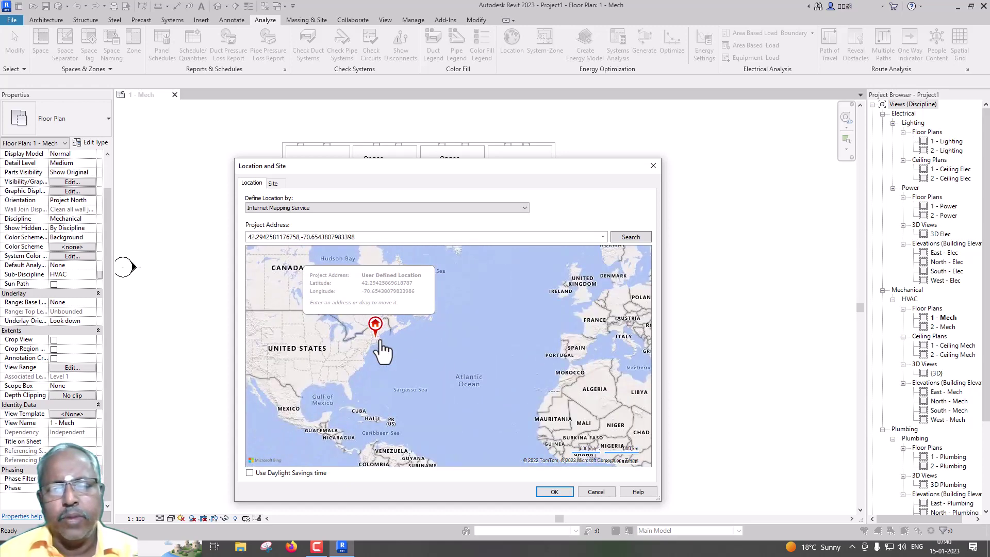
pyautogui.scroll(-2, 381, 346)
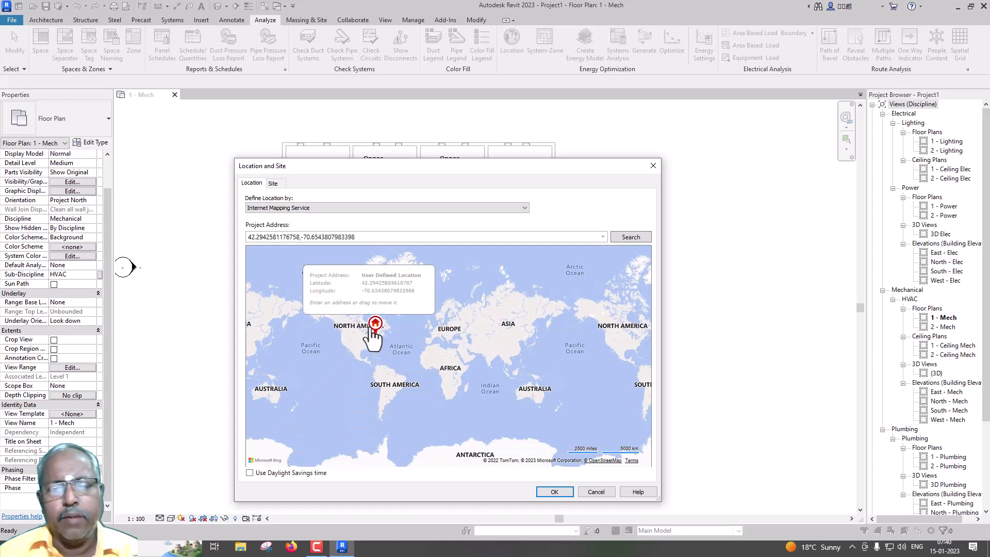
pyautogui.moveTo(379, 327); pyautogui.dragTo(490, 355)
pyautogui.scroll(1, 493, 369)
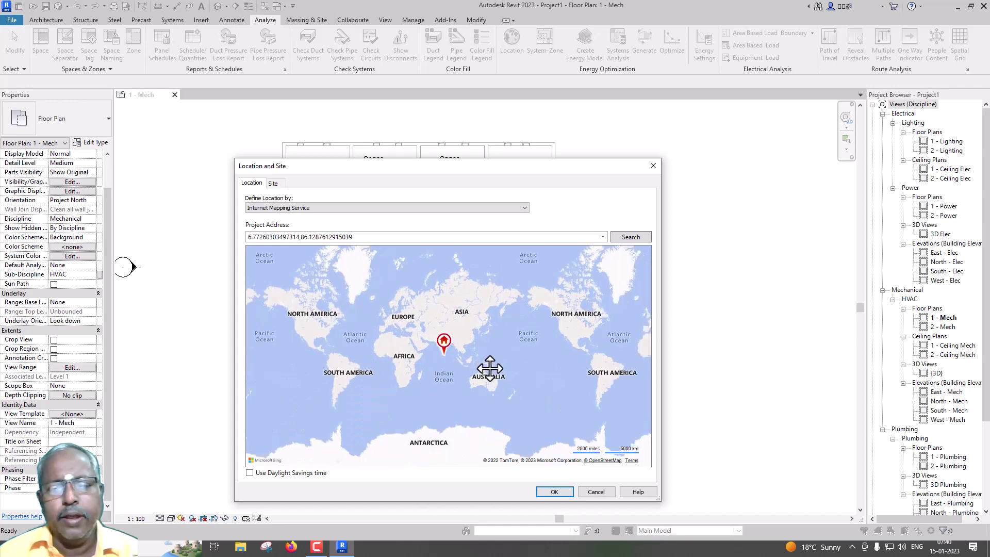
pyautogui.scroll(1, 436, 355)
pyautogui.scroll(1, 470, 355)
pyautogui.scroll(1, 470, 355)
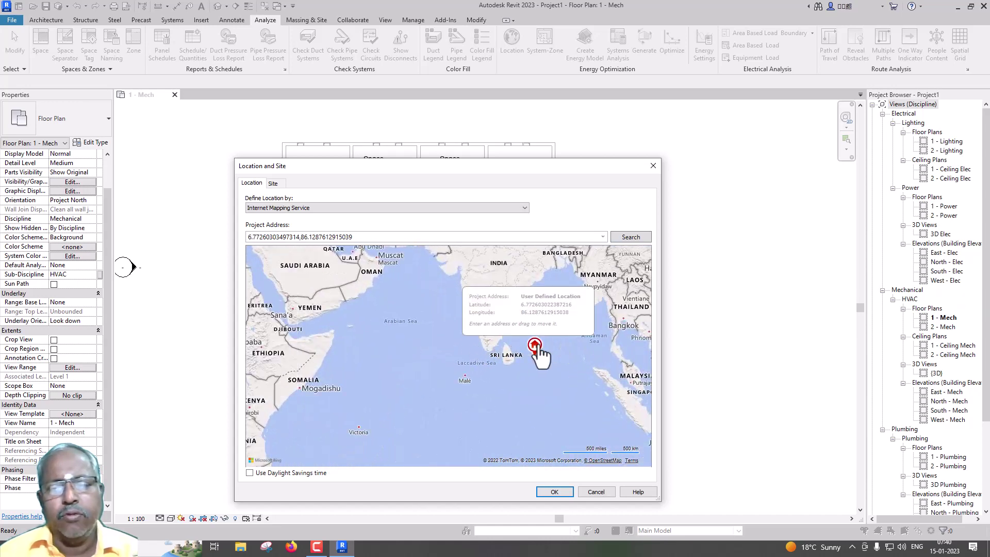
pyautogui.moveTo(536, 360)
pyautogui.mouseDown()
pyautogui.moveTo(504, 341)
pyautogui.moveTo(473, 354)
pyautogui.mouseUp()
pyautogui.scroll(1, 472, 354)
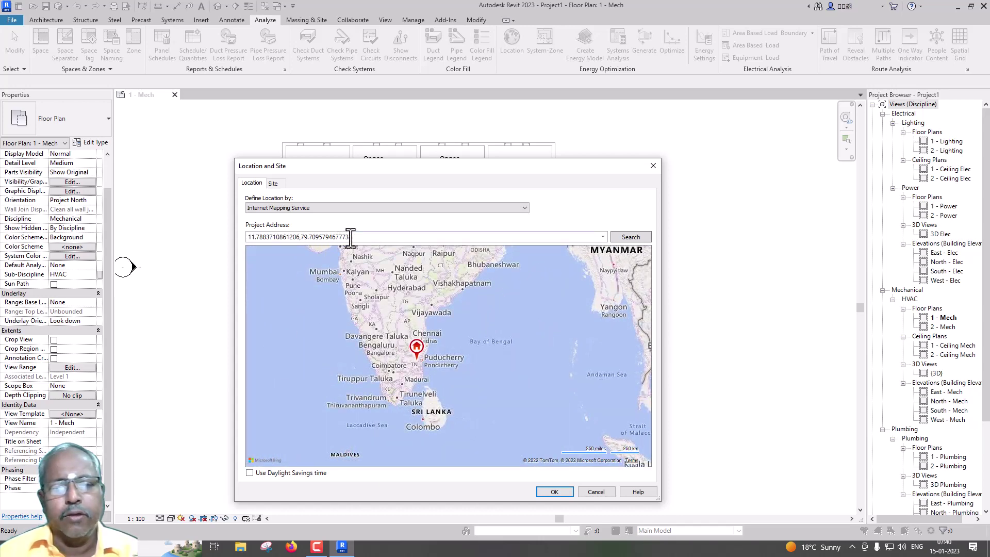
# - Search the address 'Trichy', choose Tiruchirappalli, and confirm the location
pyautogui.tripleClick(374, 237)
pyautogui.write('Tr')
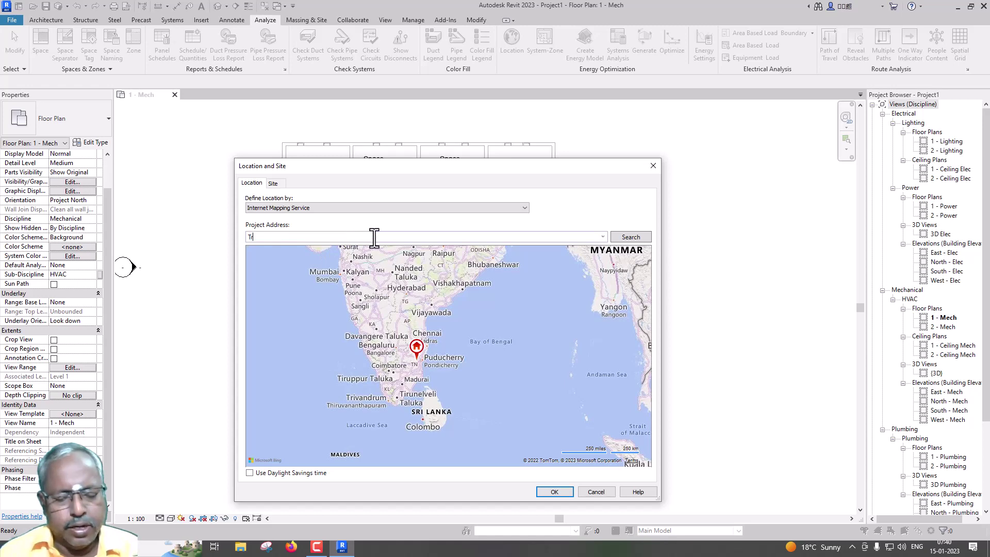
pyautogui.write('ichy')
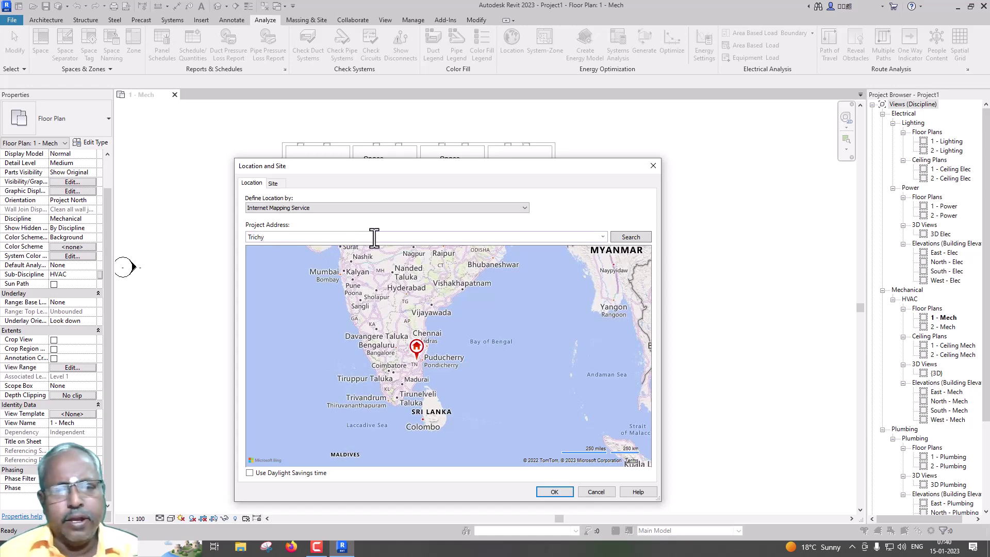
pyautogui.press('Return')
pyautogui.click(407, 310)
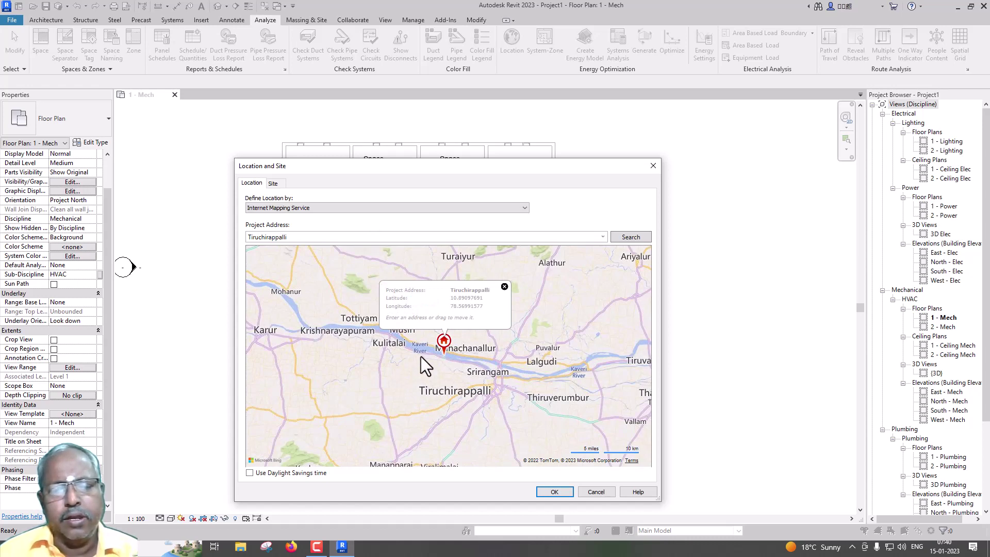
pyautogui.click(504, 286)
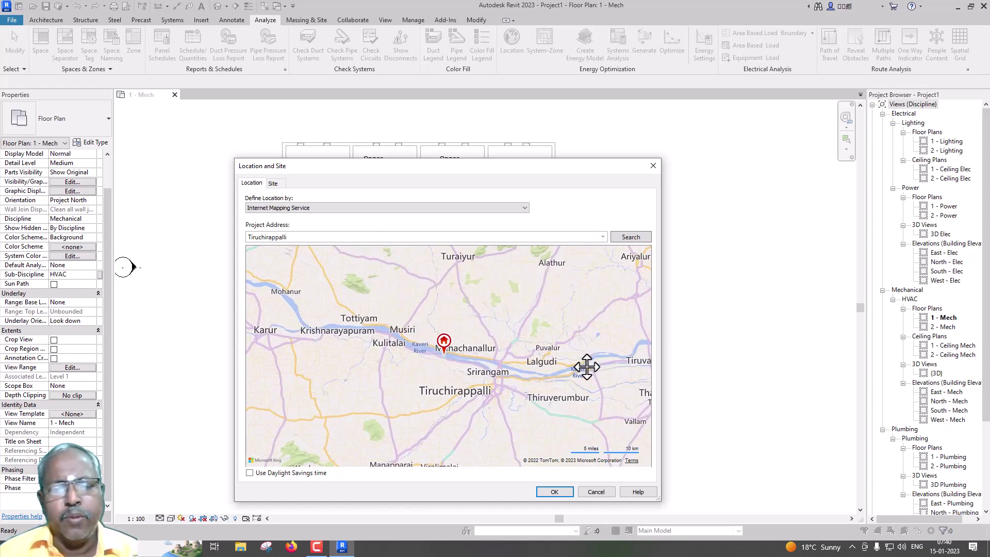
pyautogui.click(274, 184)
pyautogui.click(253, 183)
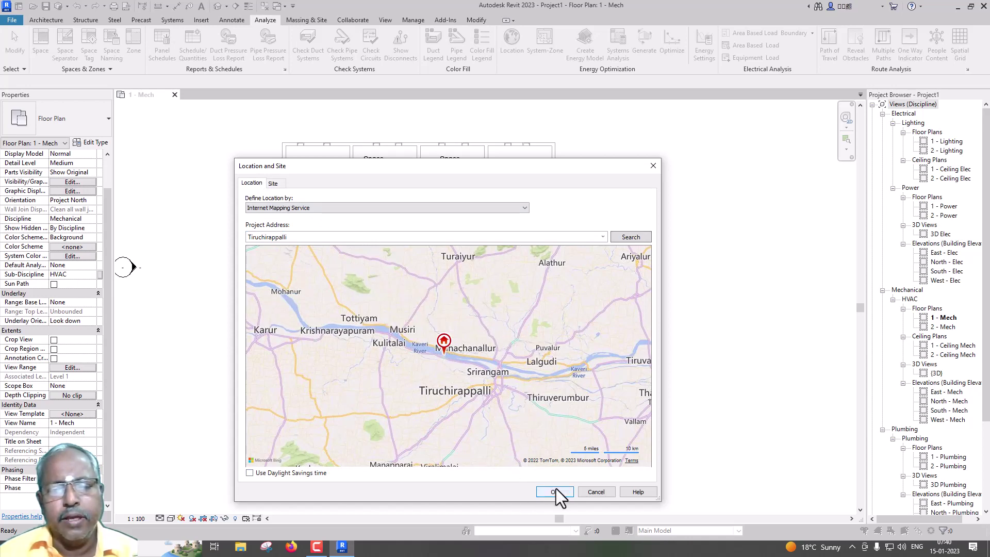
pyautogui.click(554, 492)
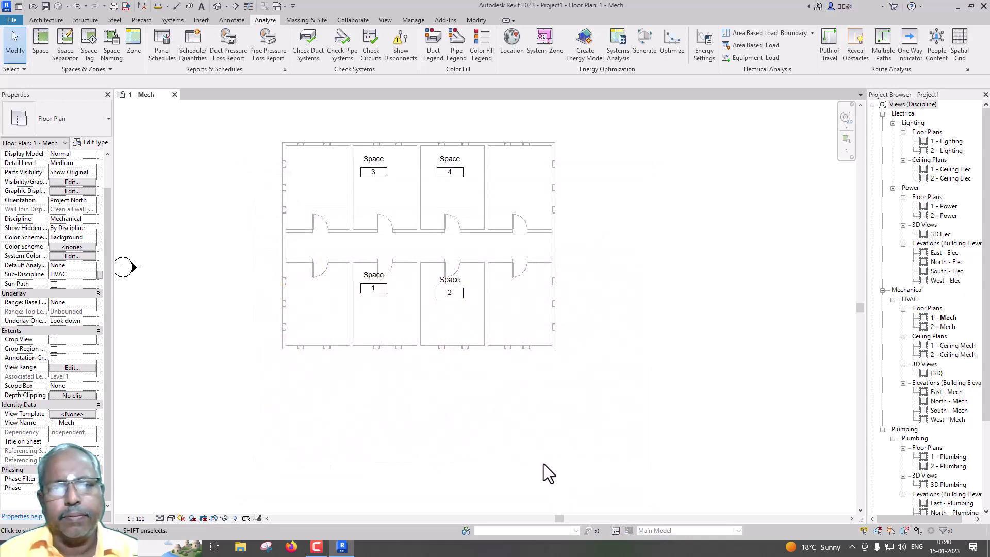
# - Create system zone Zone1 covering Space 1
pyautogui.click(545, 46)
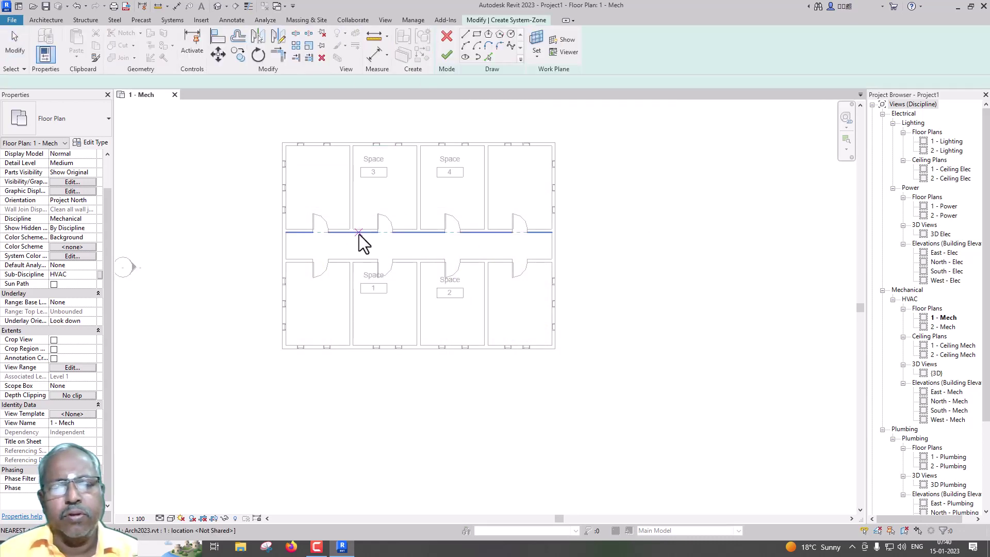
pyautogui.click(366, 315)
pyautogui.click(407, 297)
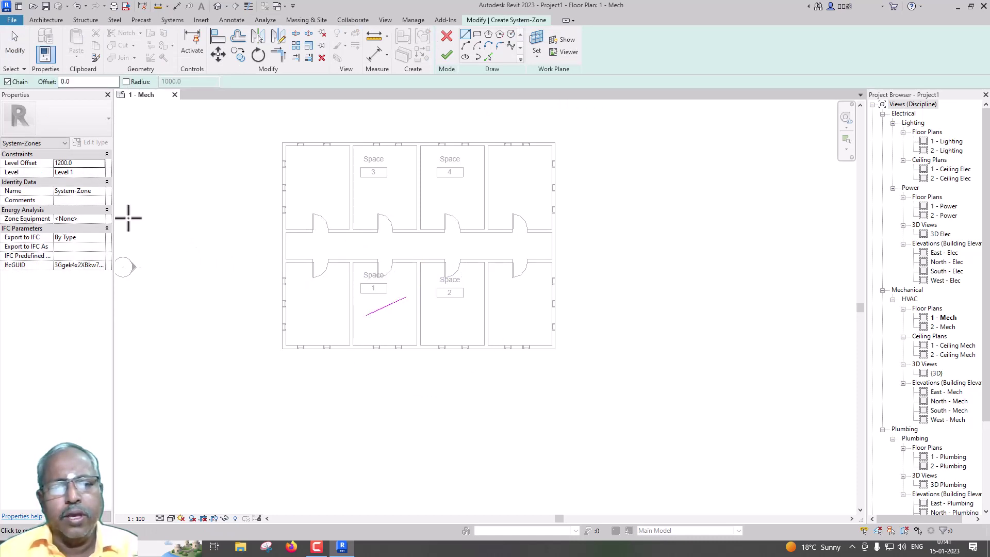
pyautogui.click(91, 191)
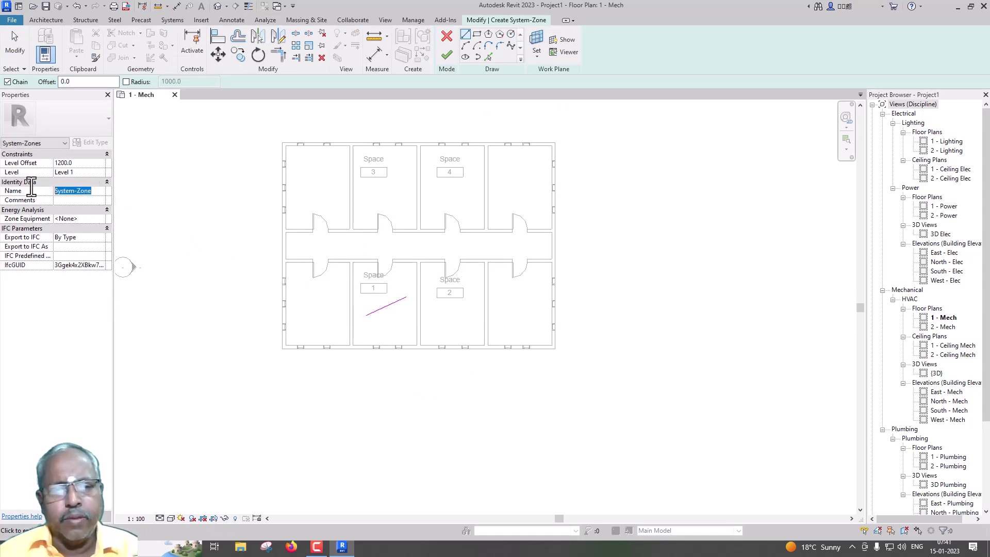
pyautogui.write('Zo')
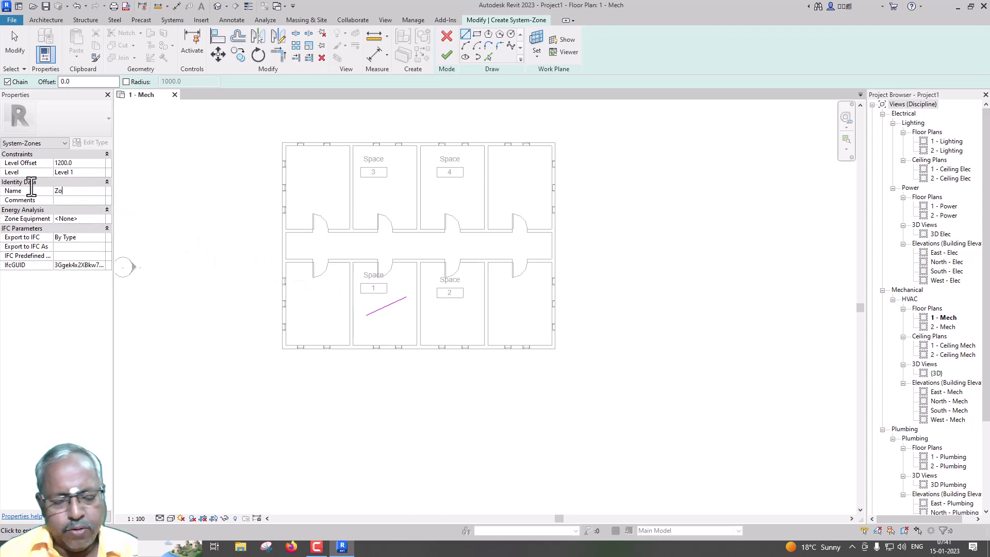
pyautogui.write('ne')
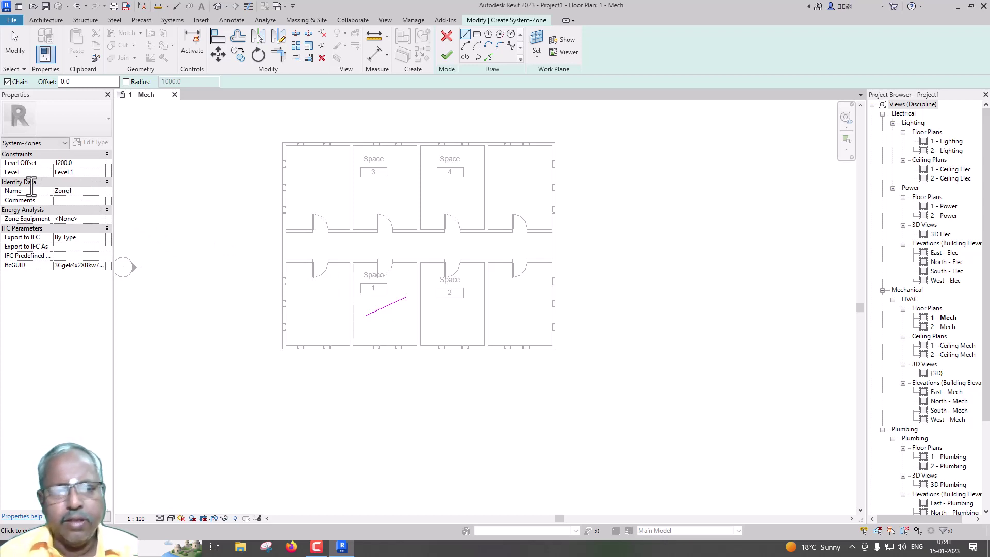
pyautogui.write('1')
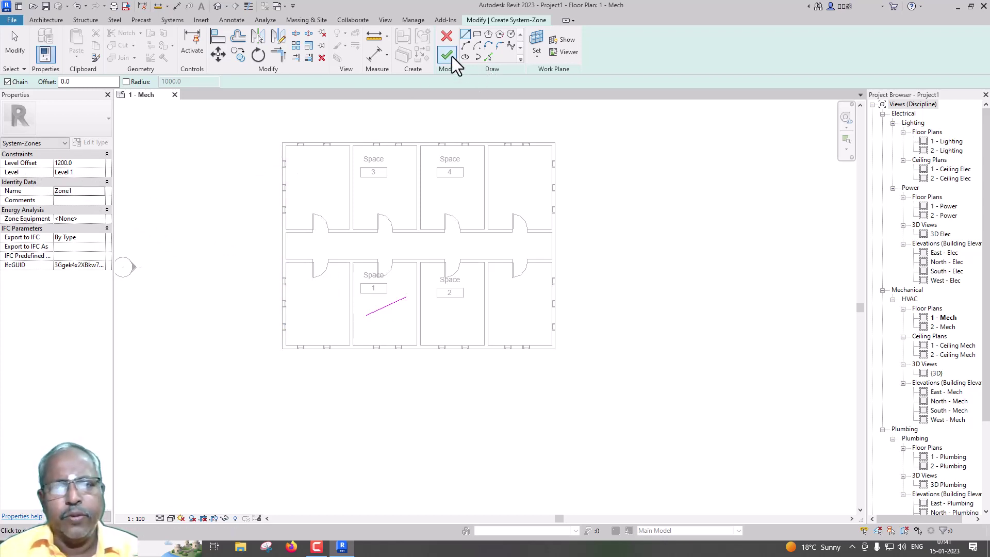
pyautogui.click(446, 54)
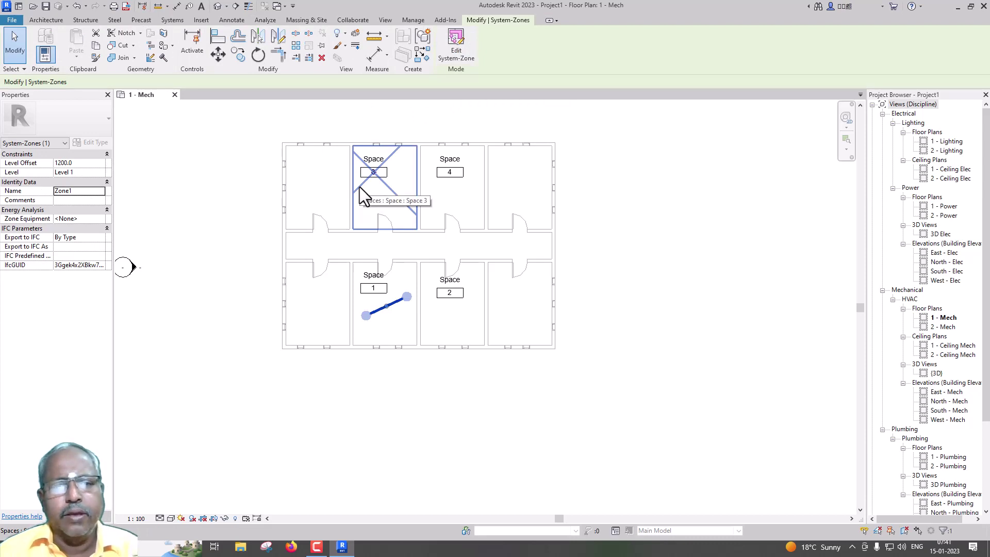
pyautogui.press('Escape')
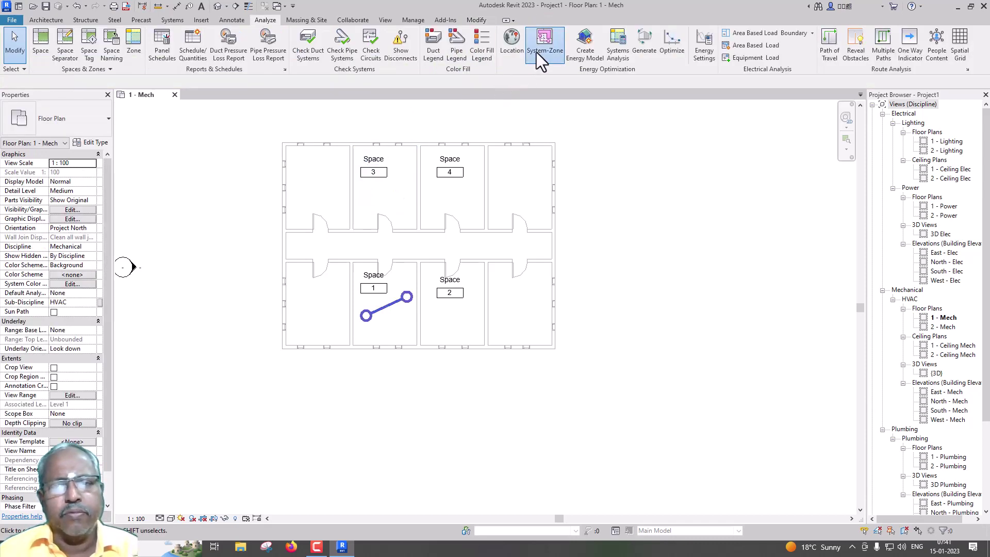
# - Create system zone Zone2 covering Space 2
pyautogui.click(540, 49)
pyautogui.click(432, 317)
pyautogui.click(471, 299)
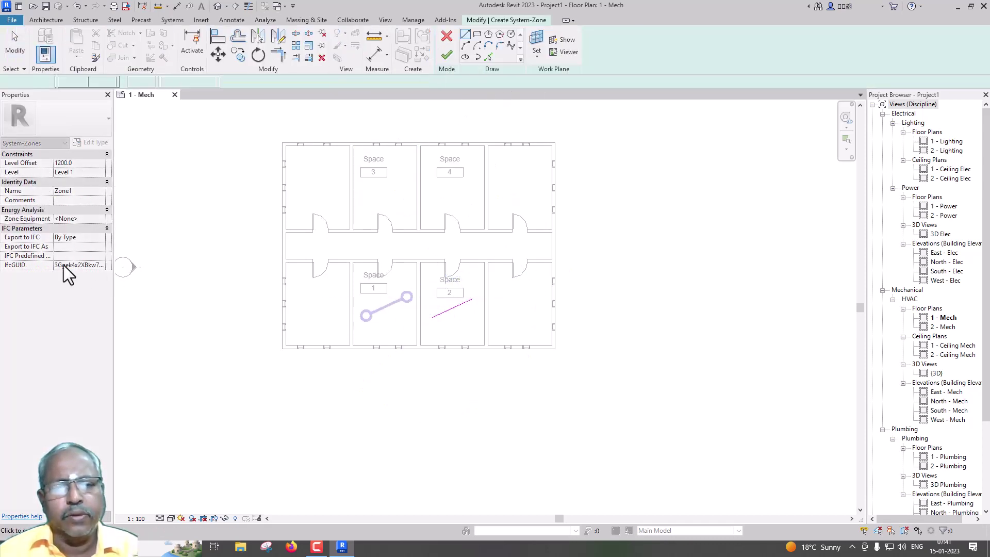
pyautogui.click(96, 192)
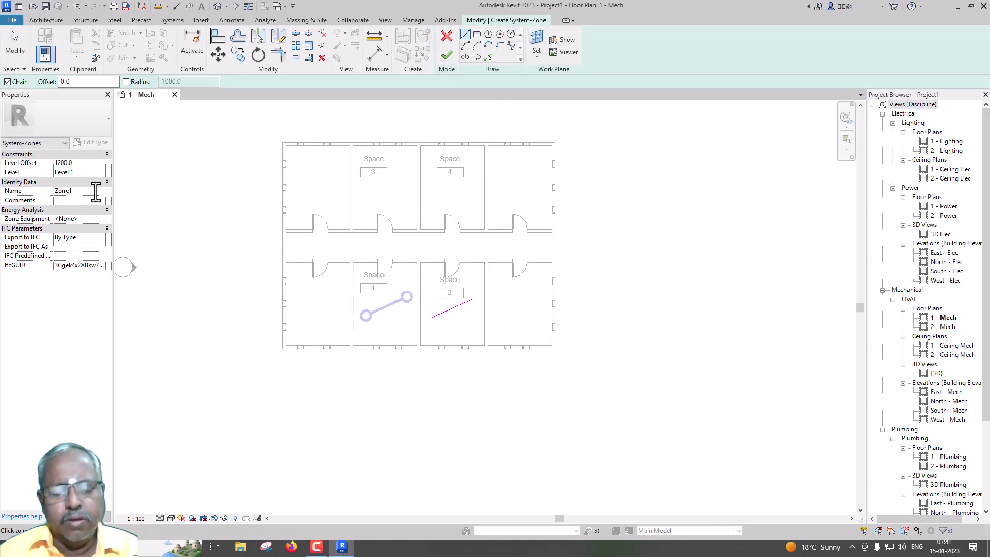
pyautogui.write('2')
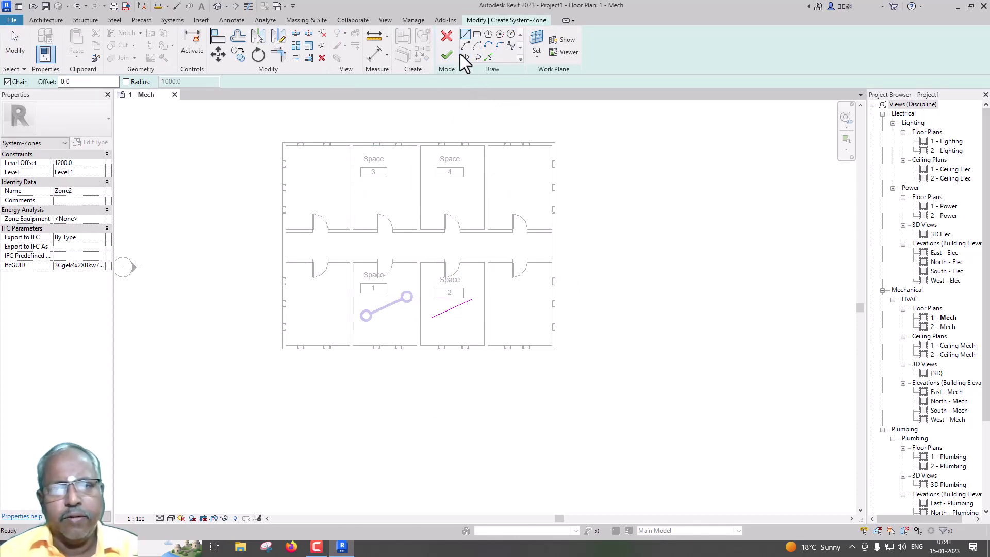
pyautogui.click(451, 57)
pyautogui.press('Escape')
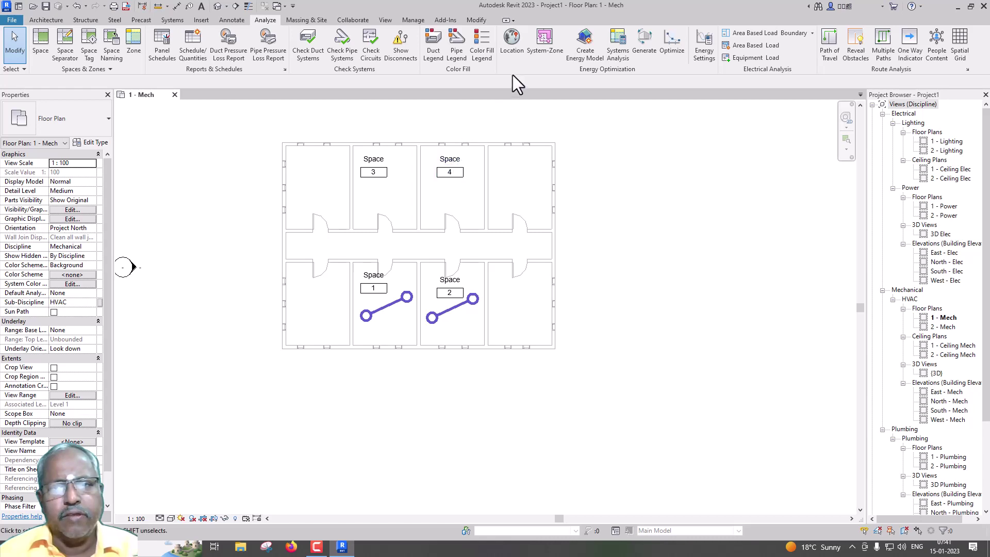
# - Create system zone Zone3 covering Space 3
pyautogui.click(537, 56)
pyautogui.click(376, 196)
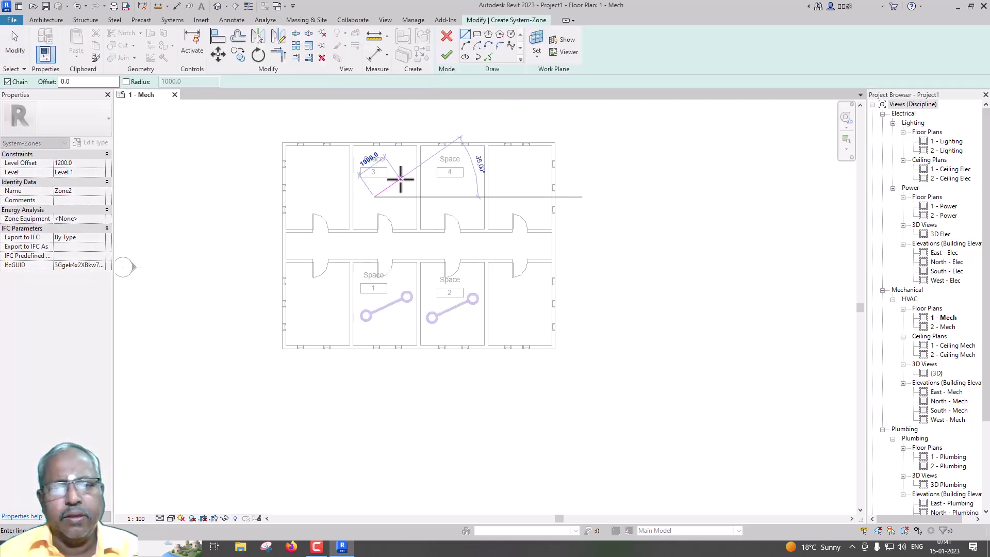
pyautogui.click(400, 179)
pyautogui.click(84, 191)
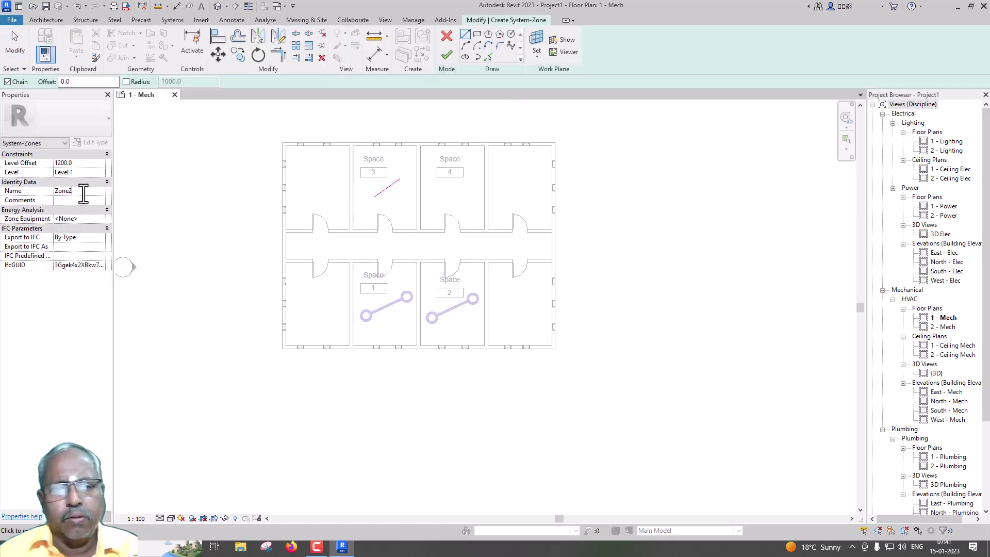
pyautogui.press('BackSpace')
pyautogui.write('3')
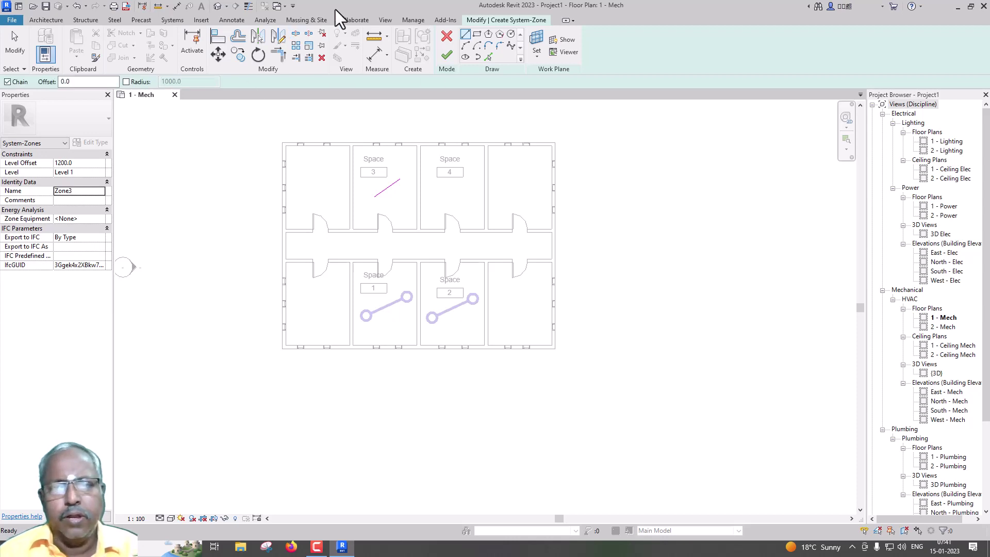
pyautogui.click(446, 55)
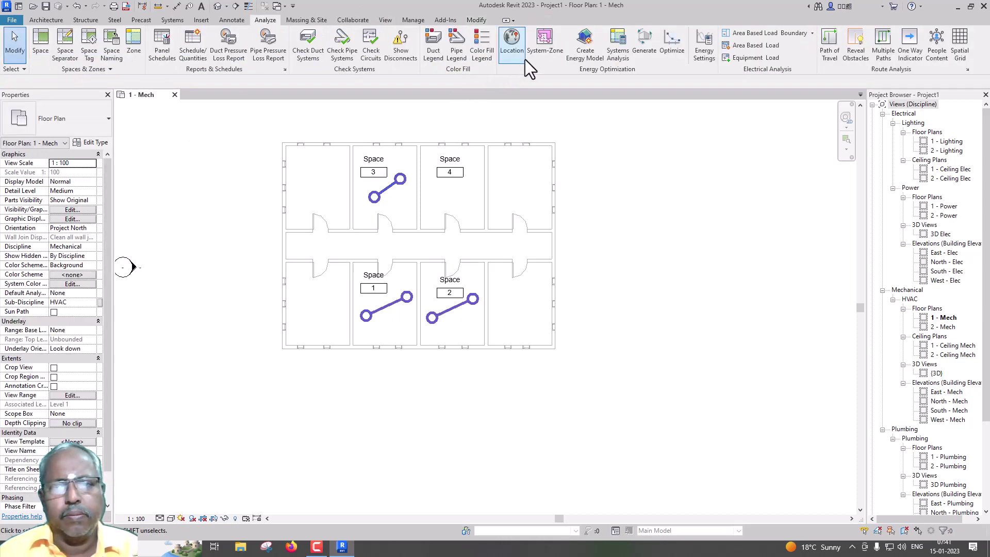
# - Create system zone Zone4 covering Space 4
pyautogui.click(545, 52)
pyautogui.click(436, 196)
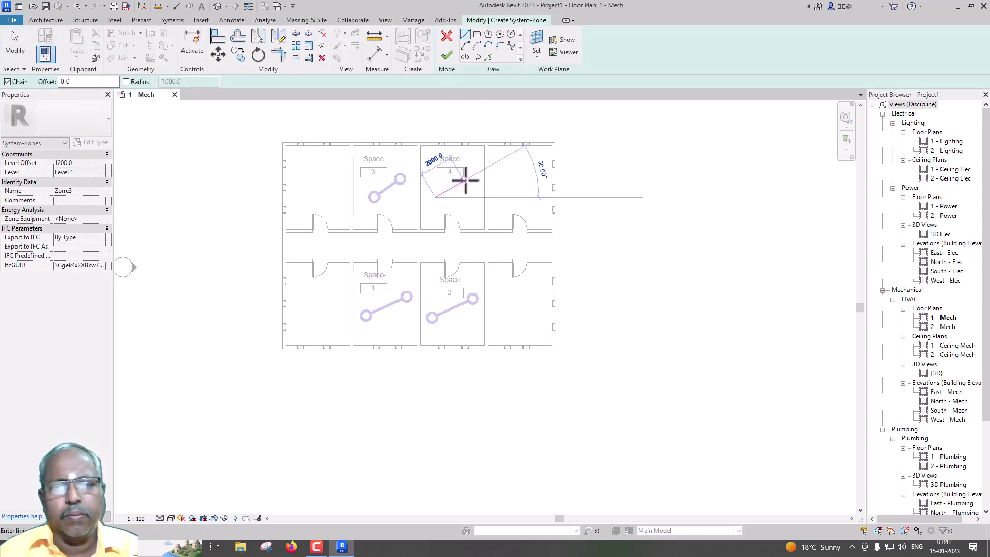
pyautogui.click(465, 180)
pyautogui.click(98, 192)
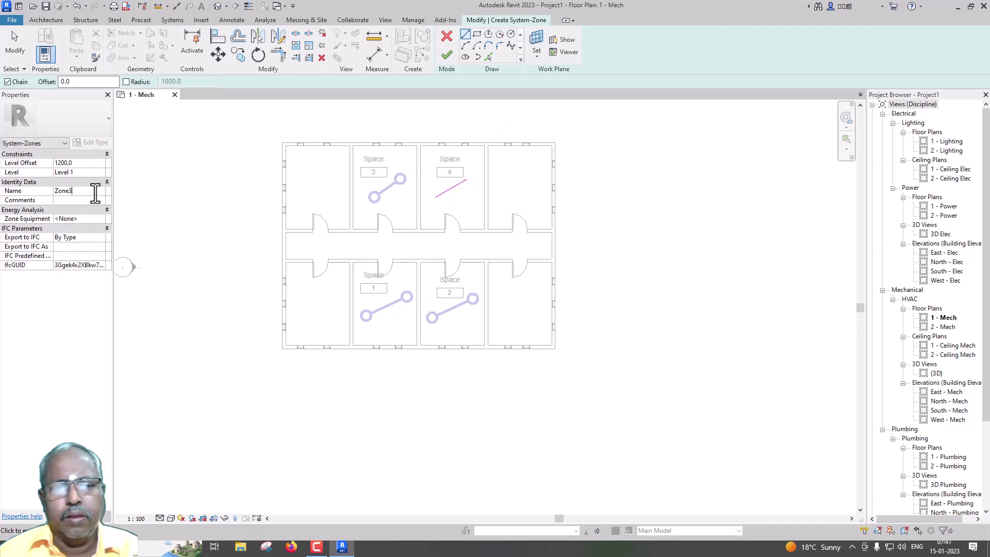
pyautogui.press('BackSpace')
pyautogui.write('4')
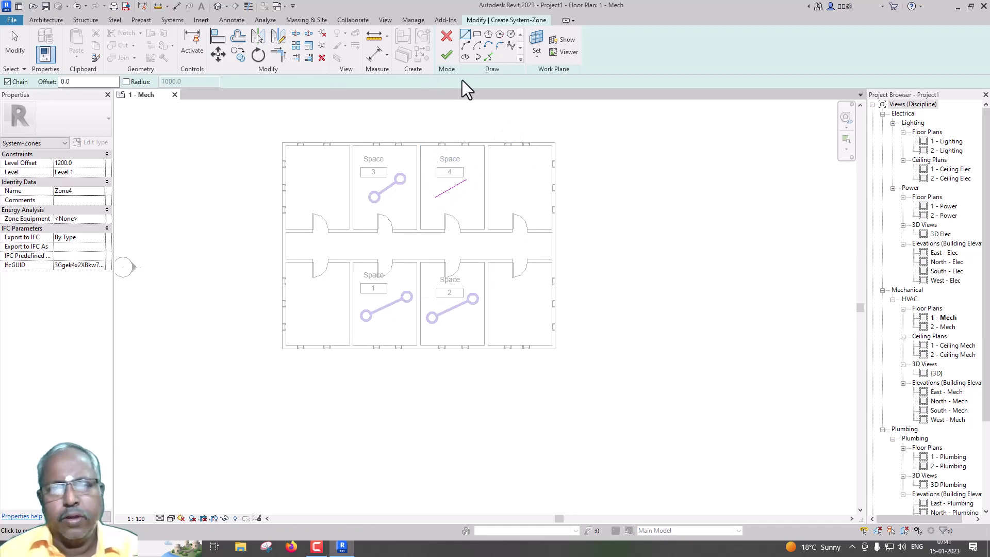
pyautogui.click(451, 51)
pyautogui.press('Escape')
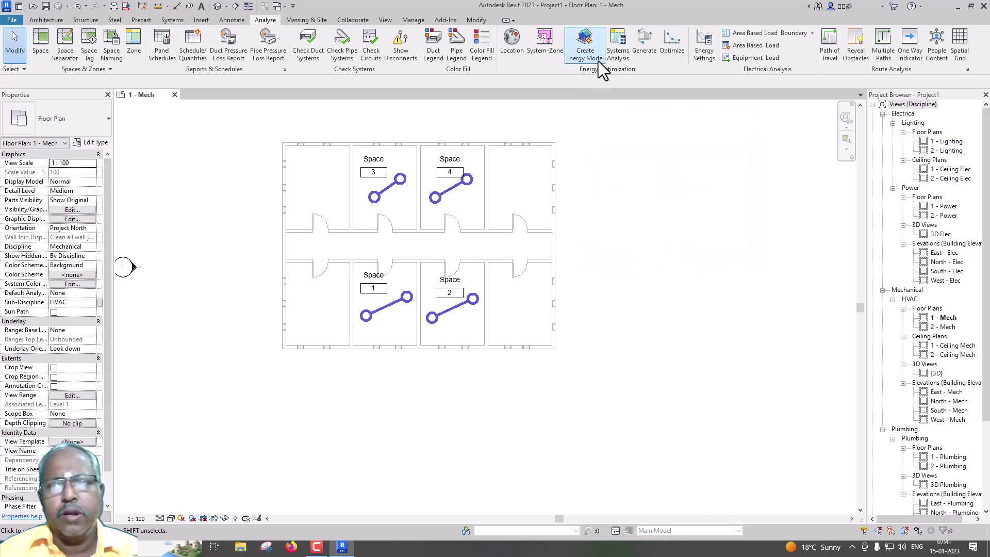
# - Run Create Energy Model and choose to create the energy analytical model
pyautogui.click(580, 59)
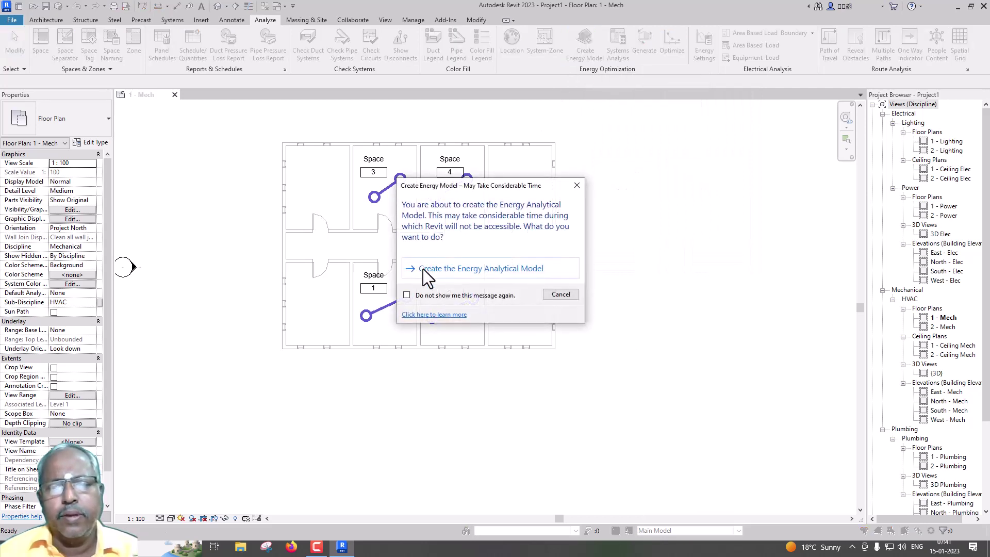
pyautogui.click(435, 268)
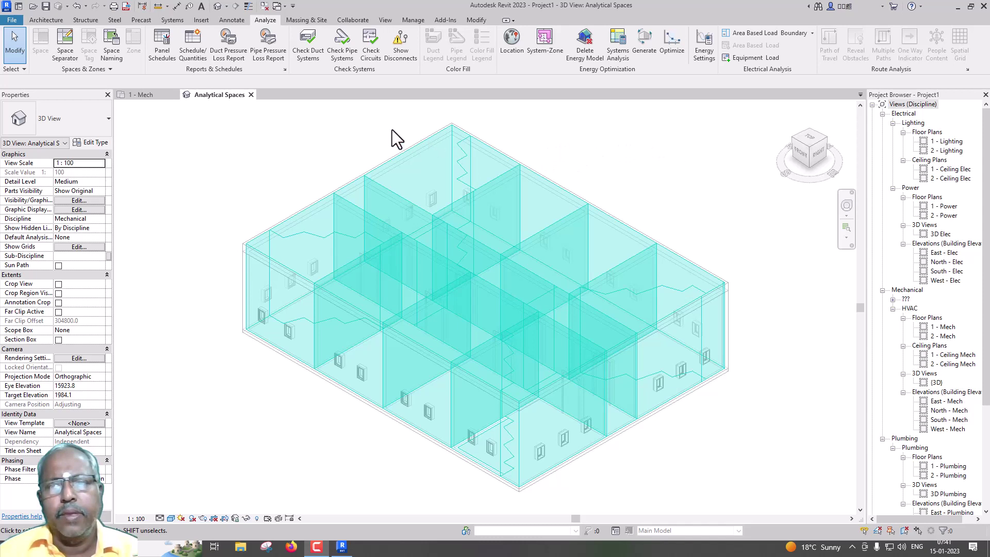
# - Open the System Browser set to Analytical Systems and adjust its panel width
pyautogui.rightClick(688, 165)
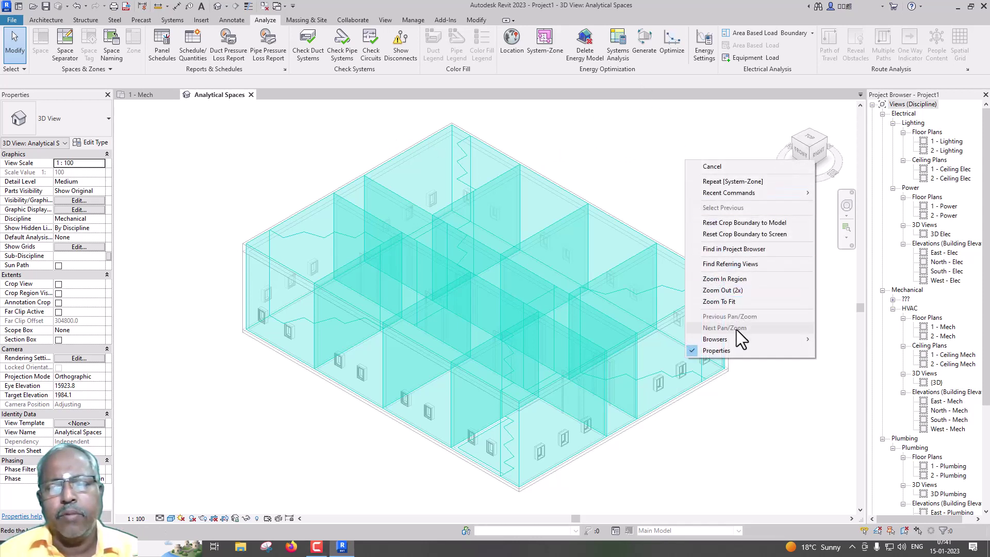
pyautogui.click(857, 354)
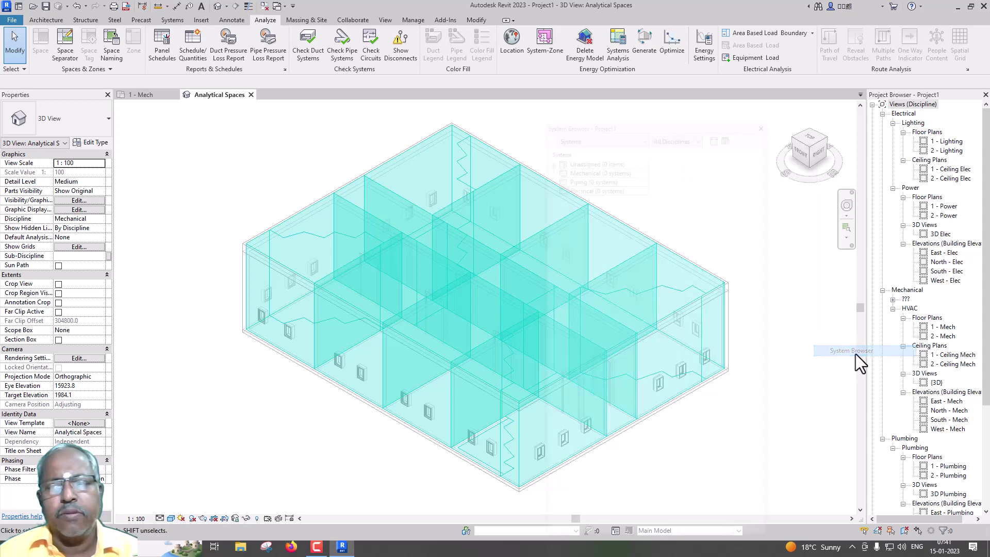
pyautogui.click(620, 135)
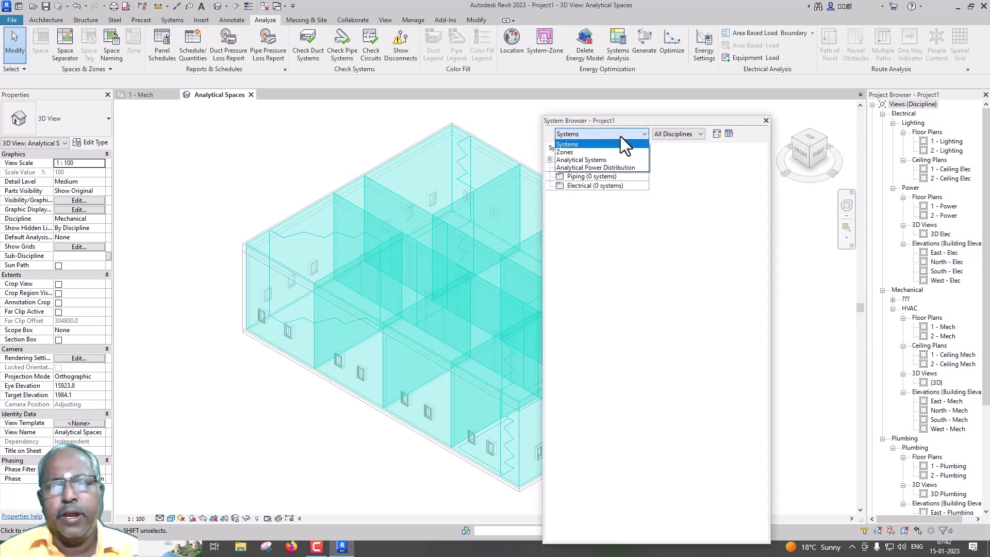
pyautogui.click(602, 159)
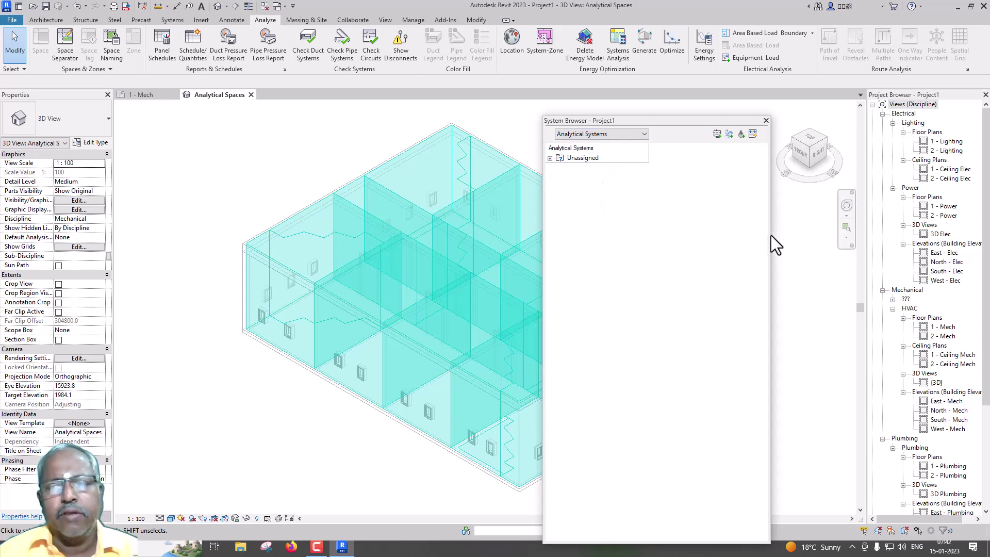
pyautogui.moveTo(769, 236); pyautogui.dragTo(708, 241)
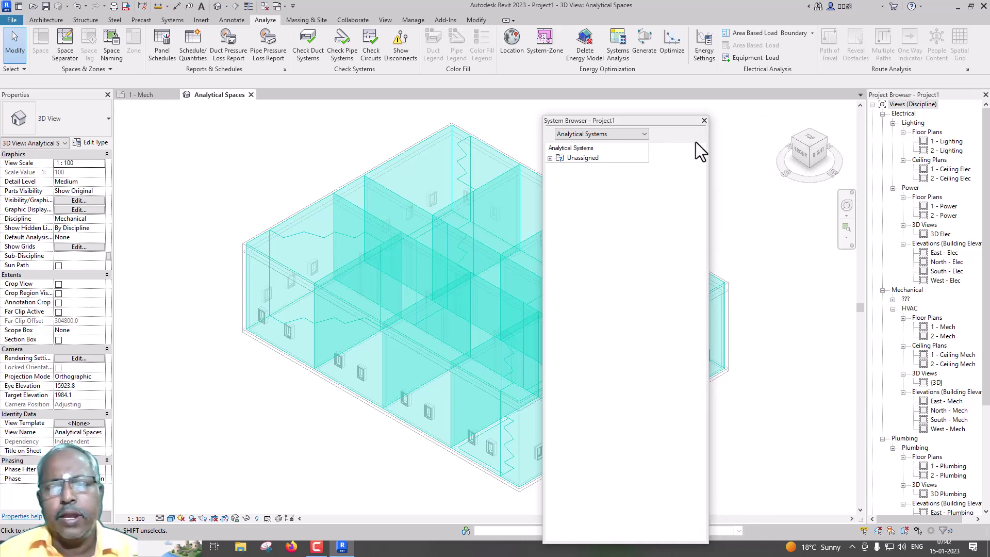
pyautogui.moveTo(707, 220); pyautogui.dragTo(775, 229)
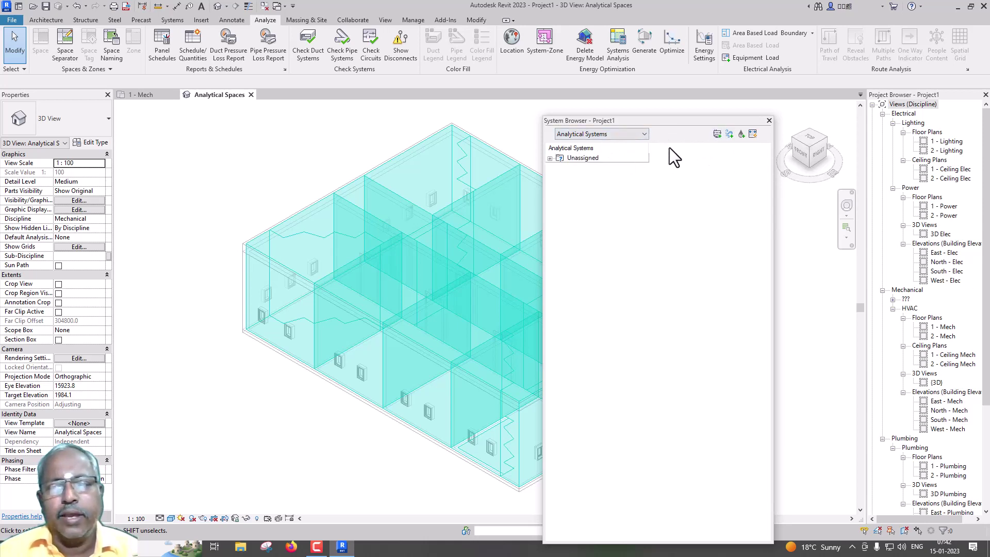
# - Create water loop CW1 as a Chilled Water loop with an Air Cooled chiller
pyautogui.click(741, 134)
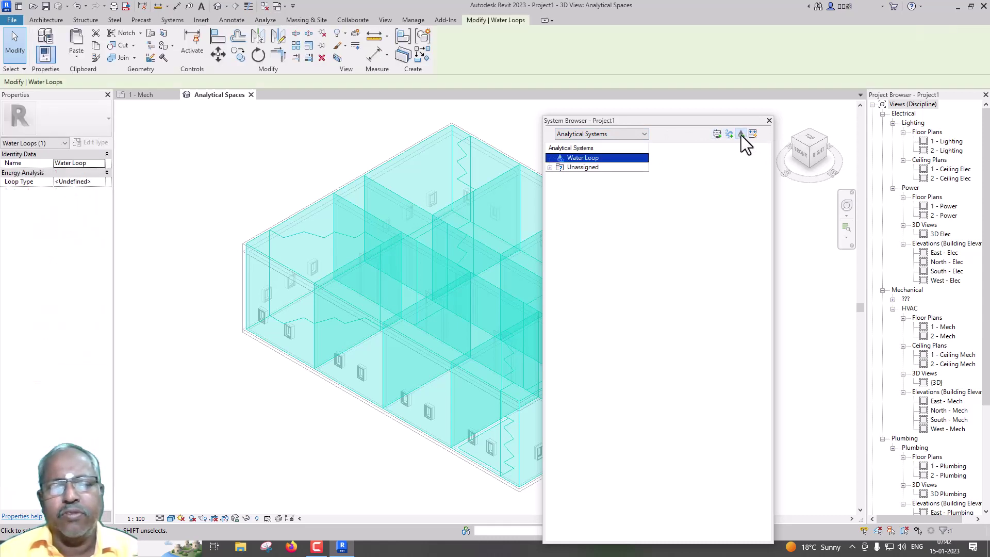
pyautogui.click(100, 166)
pyautogui.write('C')
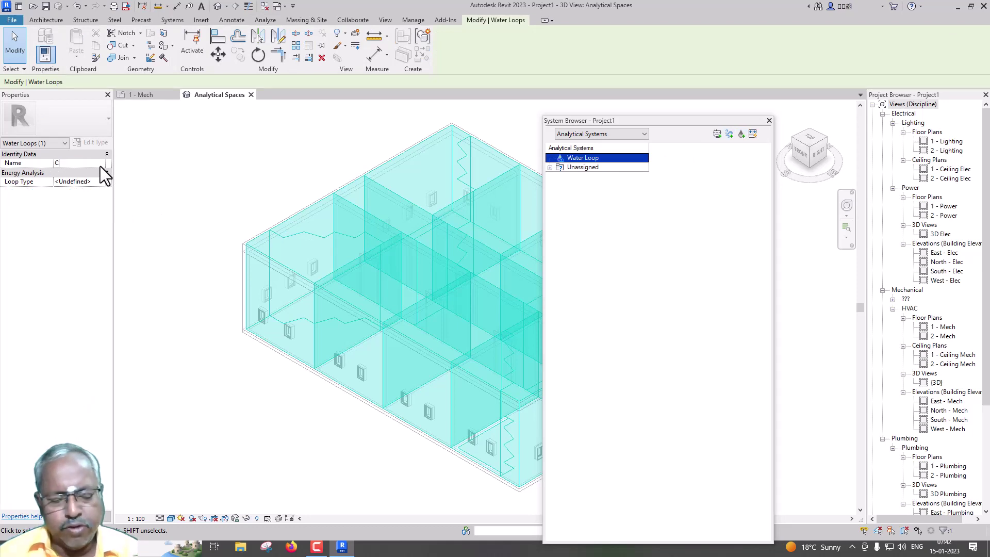
pyautogui.write('W1')
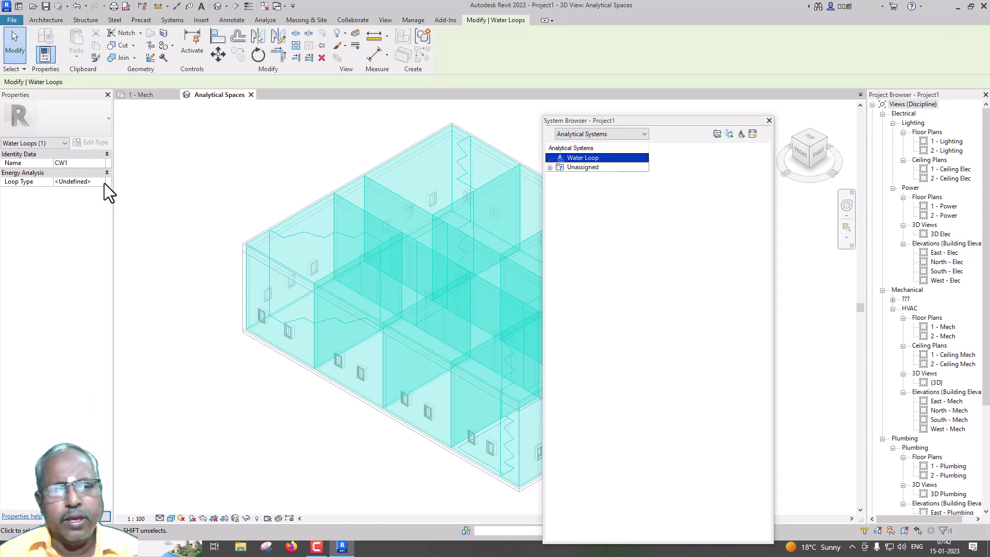
pyautogui.click(102, 184)
pyautogui.click(92, 203)
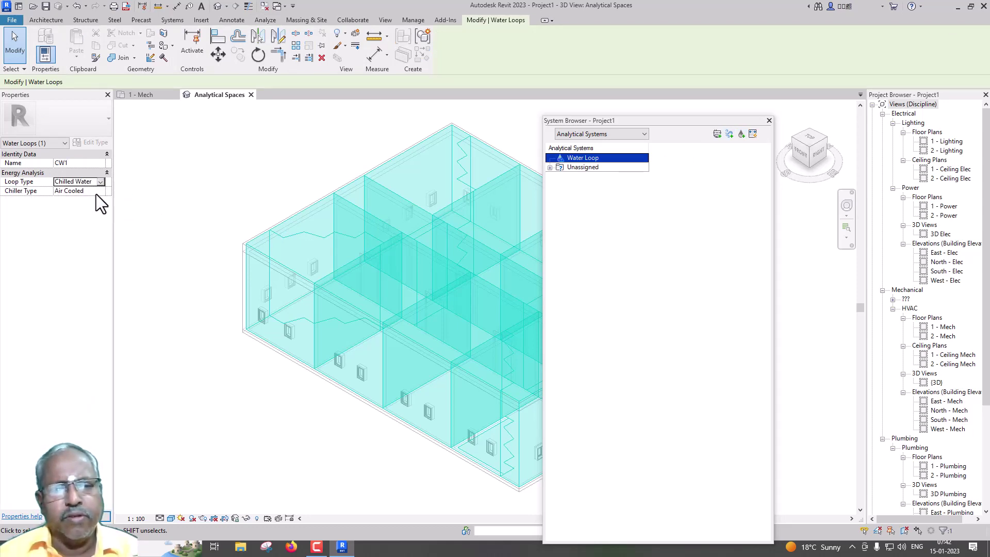
pyautogui.click(101, 193)
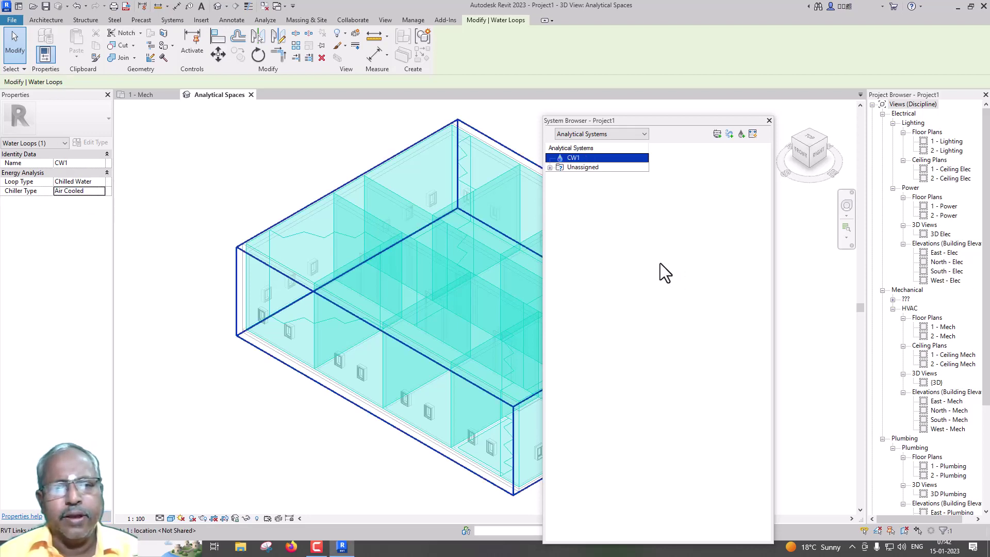
# - Create Hot Water loop HW1, then add a Zone Equipment system
pyautogui.click(740, 136)
pyautogui.click(97, 163)
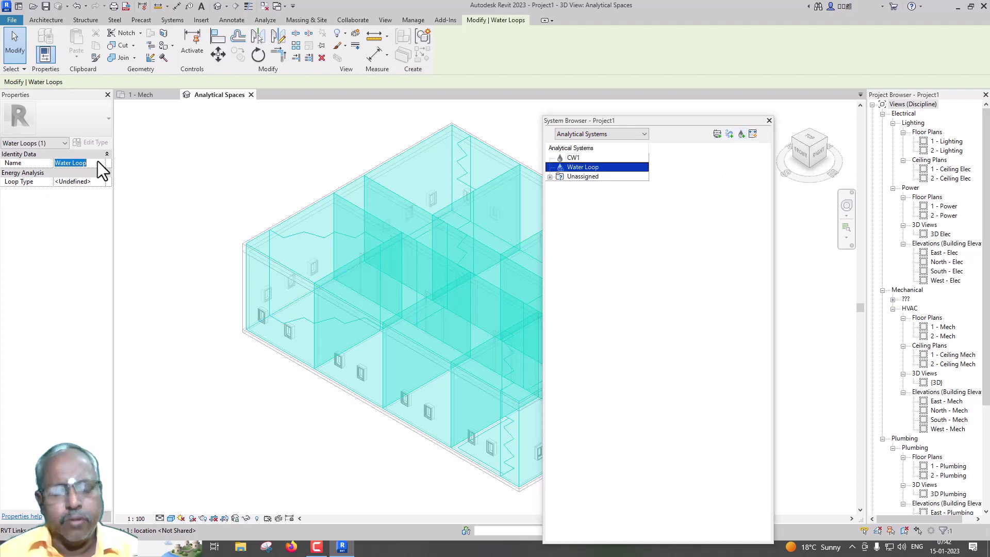
pyautogui.write('HW1')
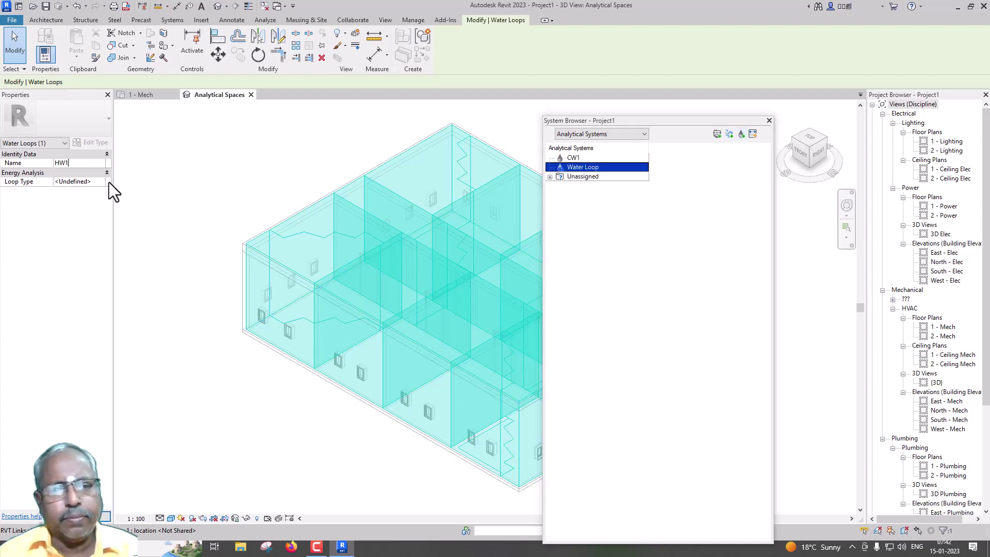
pyautogui.click(104, 183)
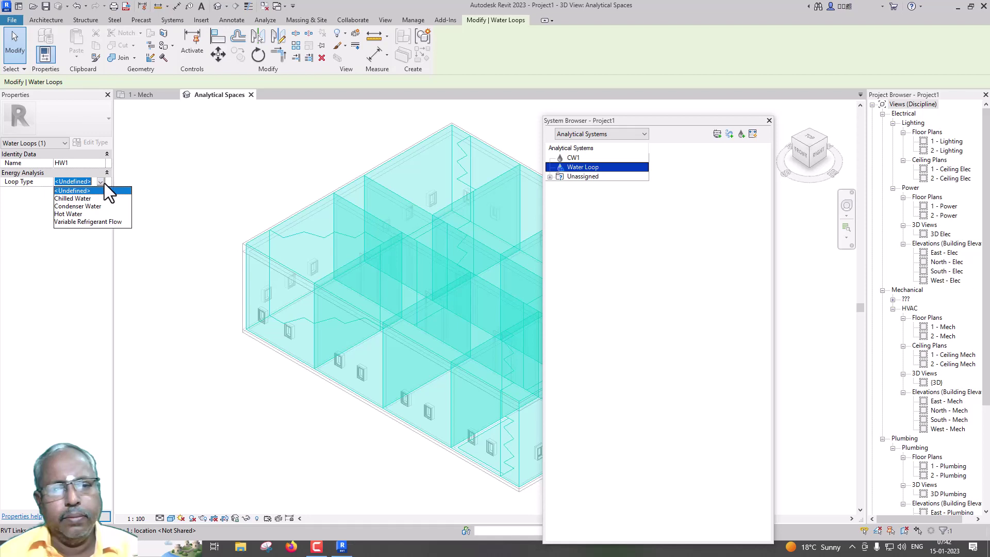
pyautogui.click(78, 212)
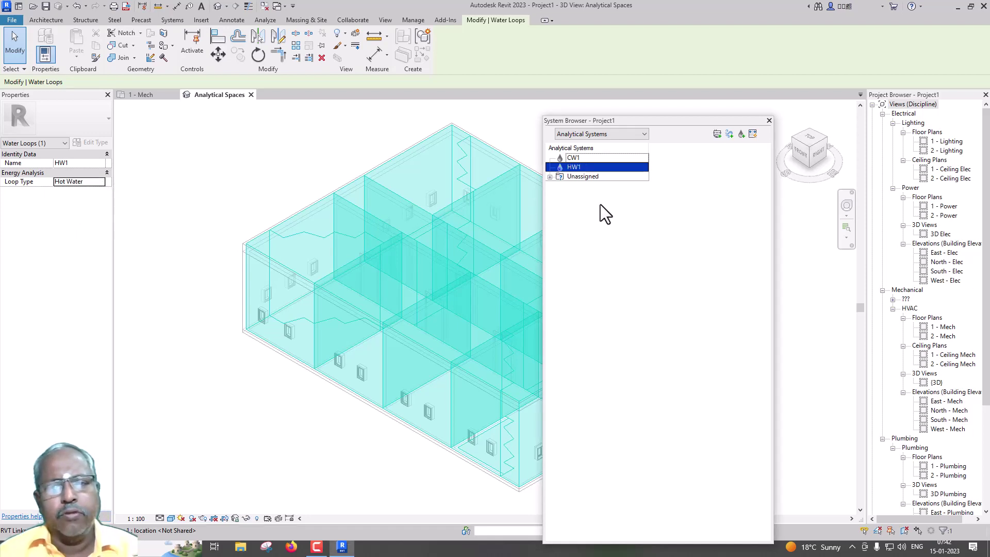
pyautogui.click(713, 134)
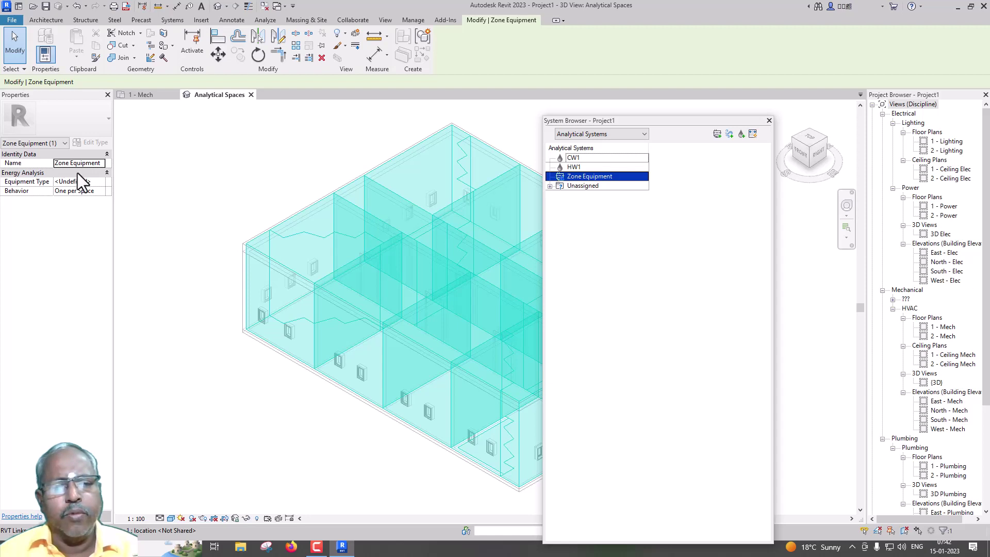
# - Set the zone equipment type to Radiant Panel
pyautogui.click(94, 181)
pyautogui.click(101, 182)
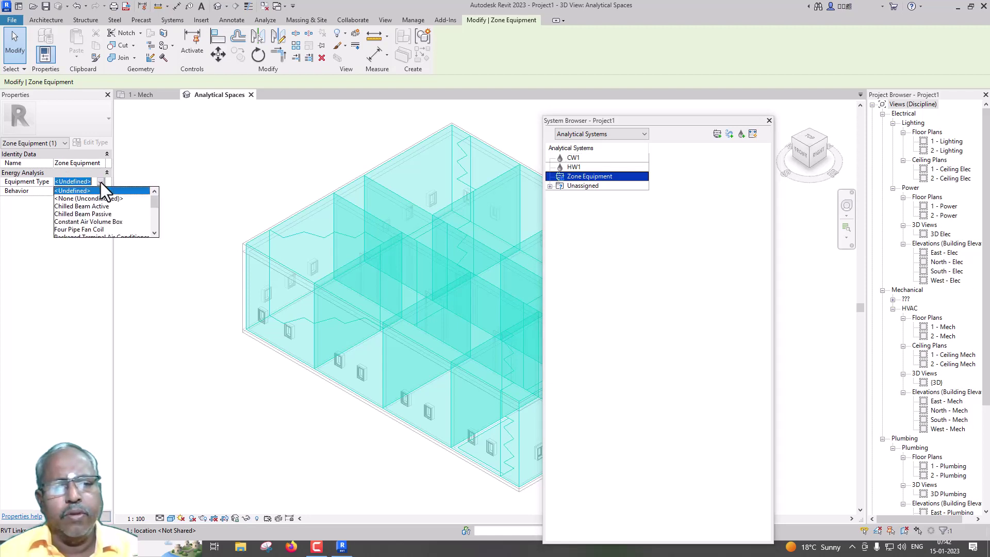
pyautogui.scroll(-1, 126, 208)
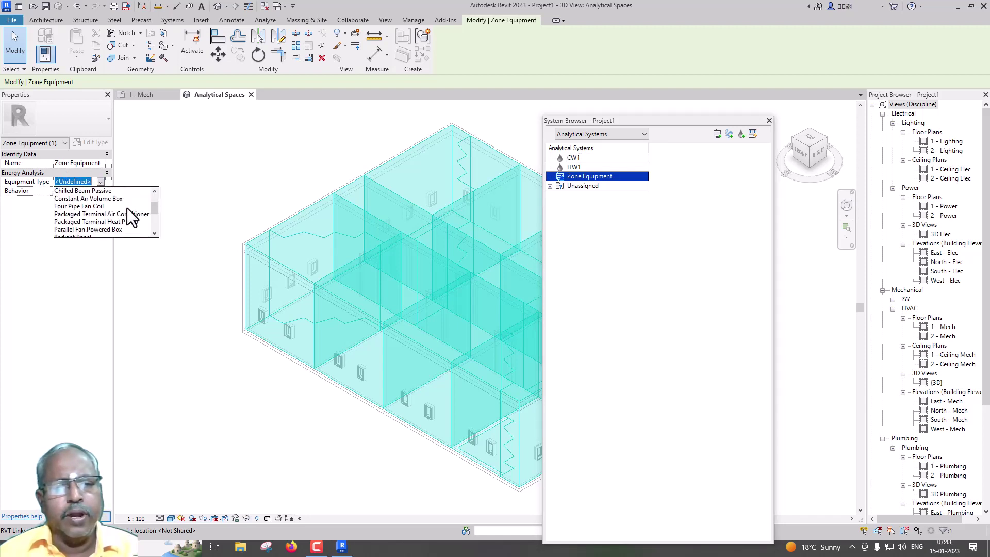
pyautogui.scroll(-1, 127, 208)
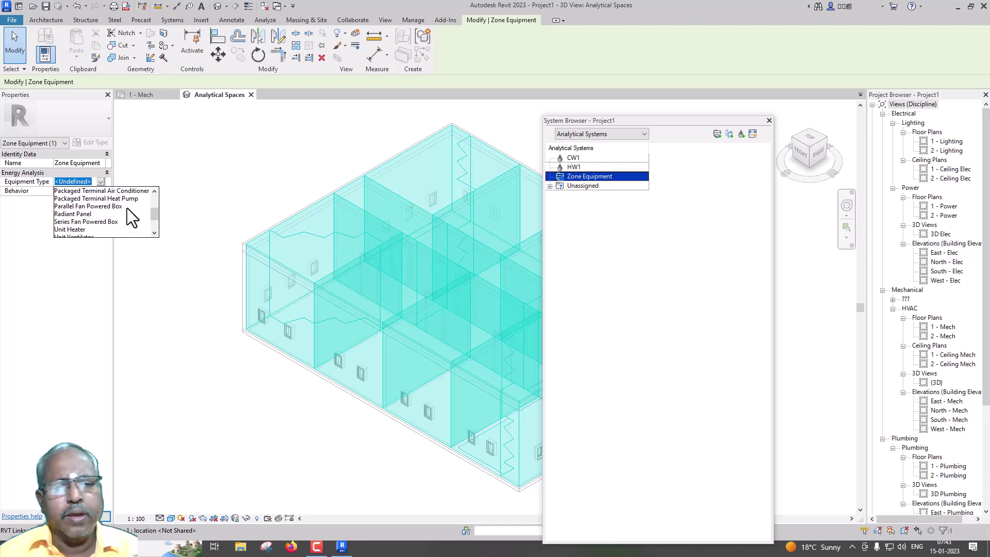
pyautogui.click(74, 213)
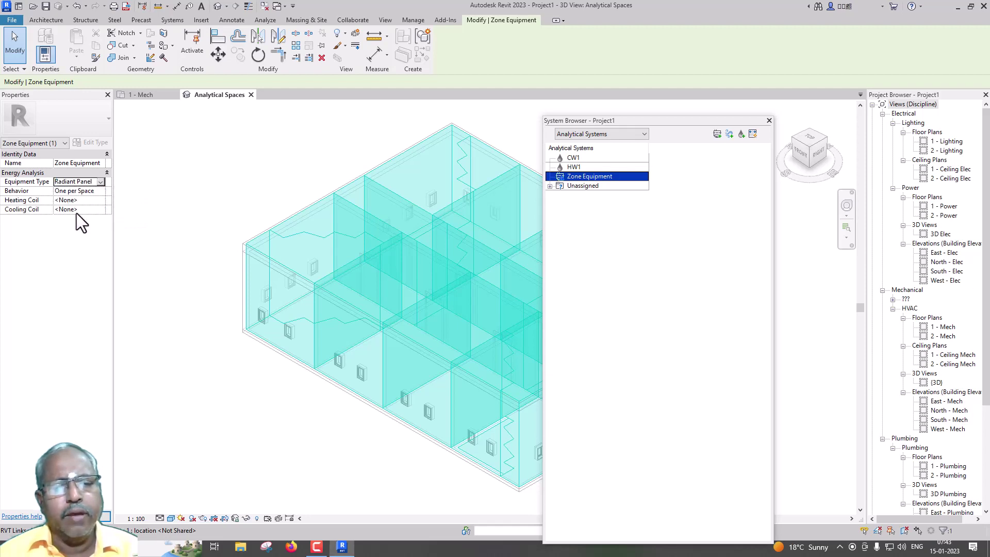
# - Give the radiant panel a Hot Water heating coil on the HW1 loop
pyautogui.click(102, 200)
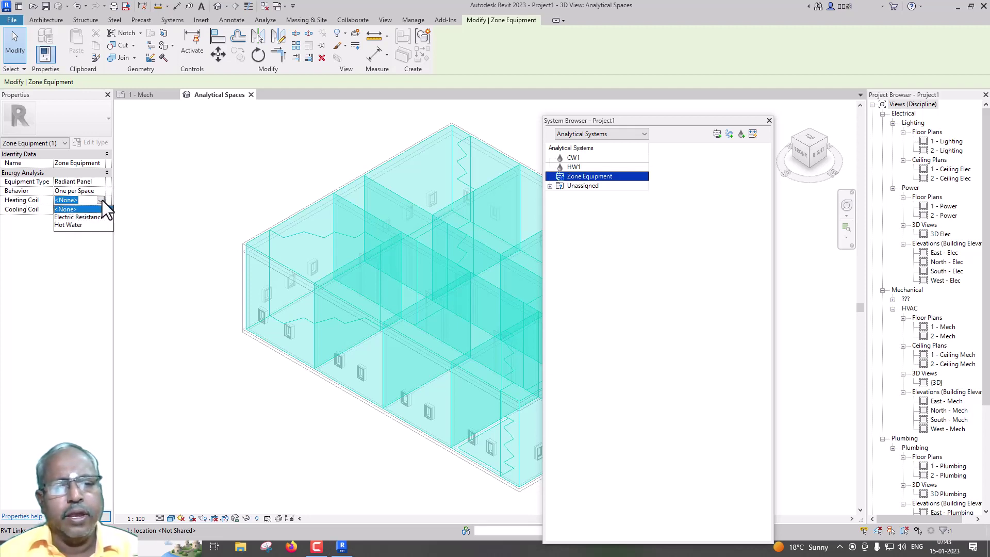
pyautogui.click(77, 223)
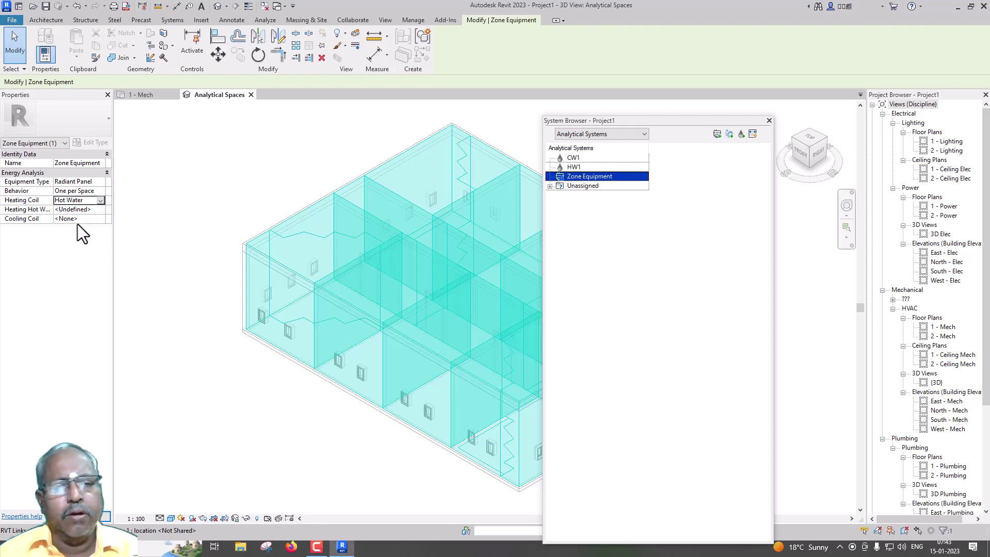
pyautogui.click(100, 211)
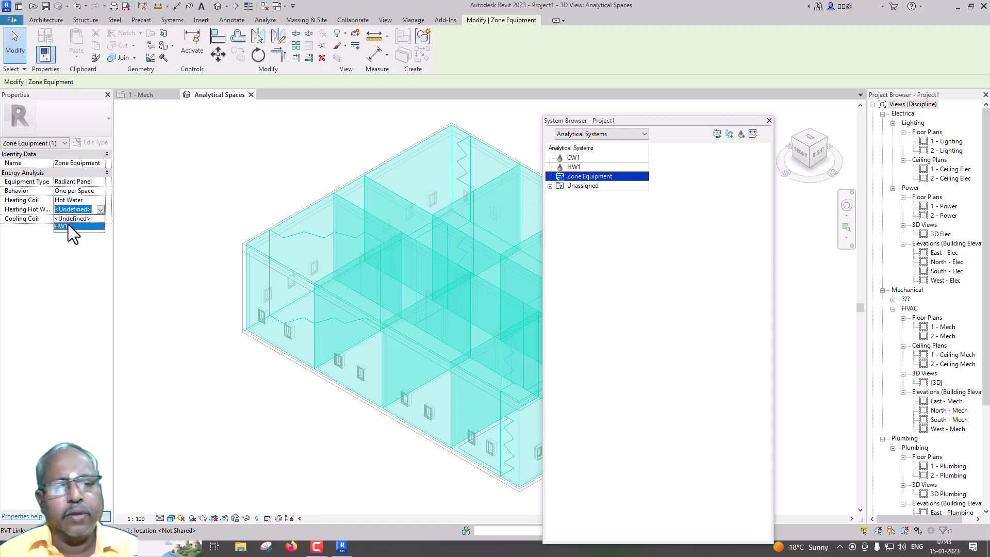
pyautogui.click(68, 225)
# - Give the radiant panel a Chilled Water cooling coil on the CW1 loop
pyautogui.click(96, 221)
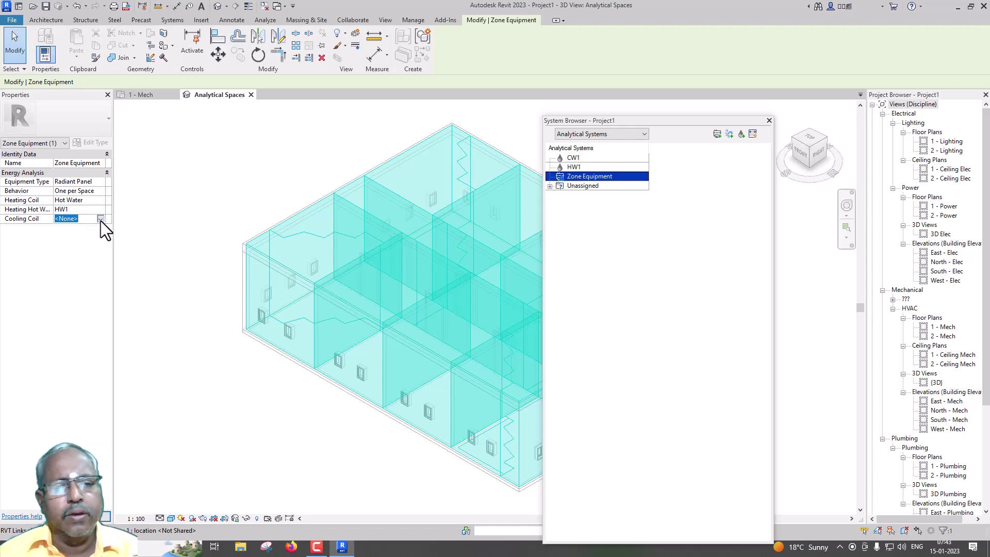
pyautogui.click(101, 219)
pyautogui.click(81, 235)
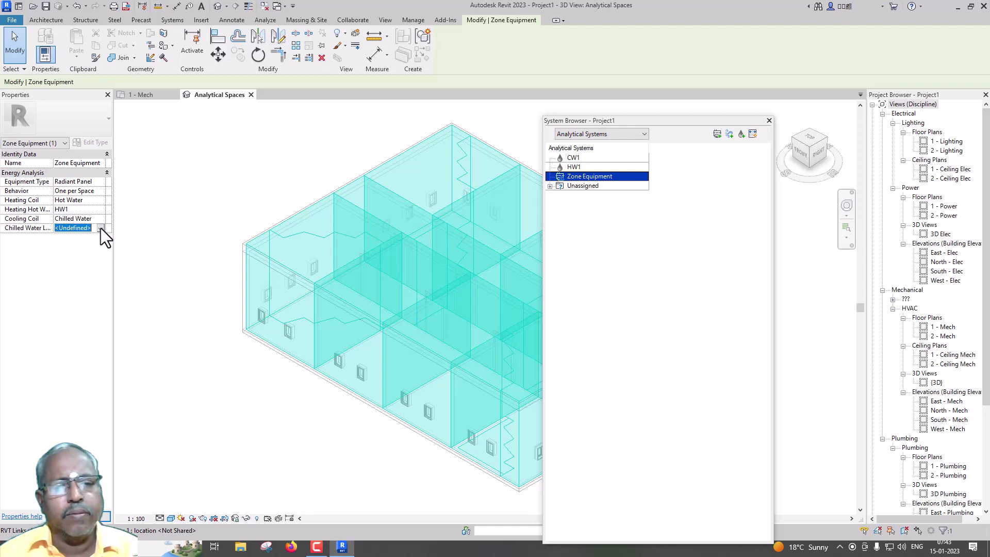
pyautogui.click(101, 228)
pyautogui.click(75, 245)
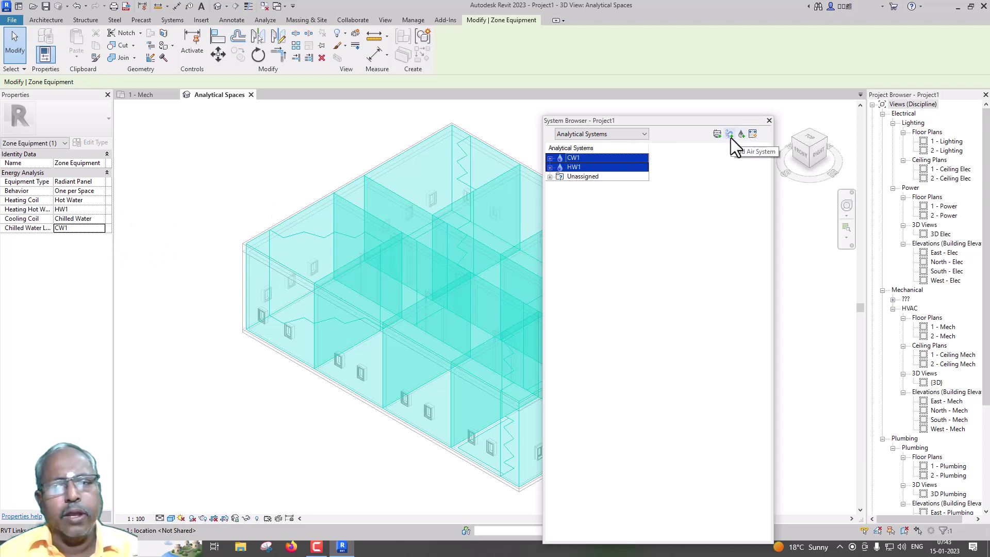
# - Move the System Browser aside to uncover the model and clear the selection
pyautogui.keyDown('ctrl'); pyautogui.click(578, 178); pyautogui.keyUp('ctrl')
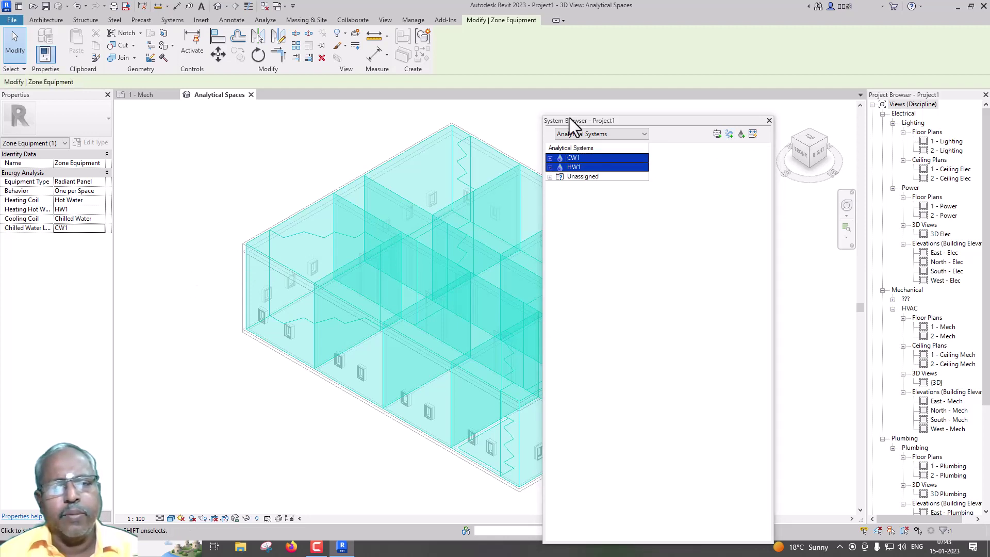
pyautogui.moveTo(616, 123); pyautogui.dragTo(719, 127)
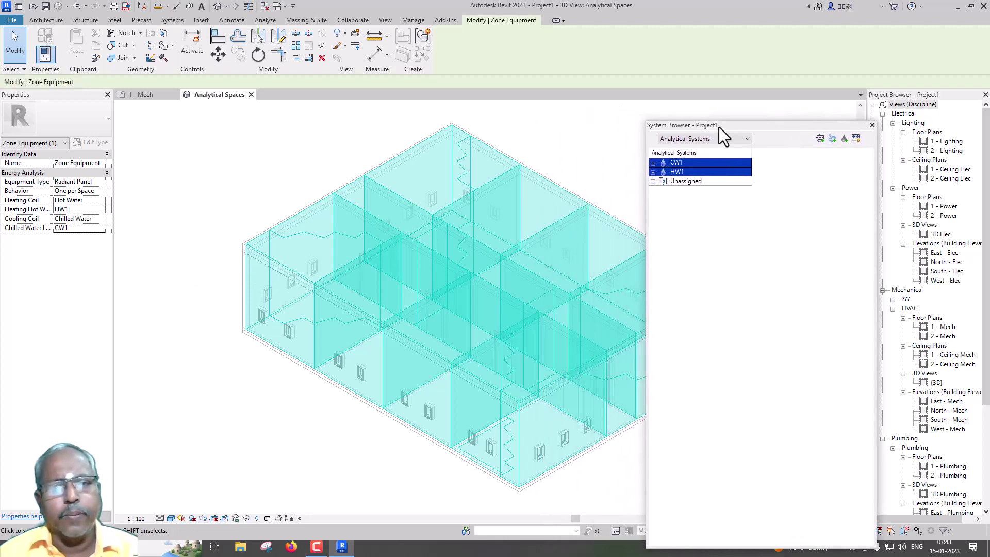
pyautogui.click(302, 411)
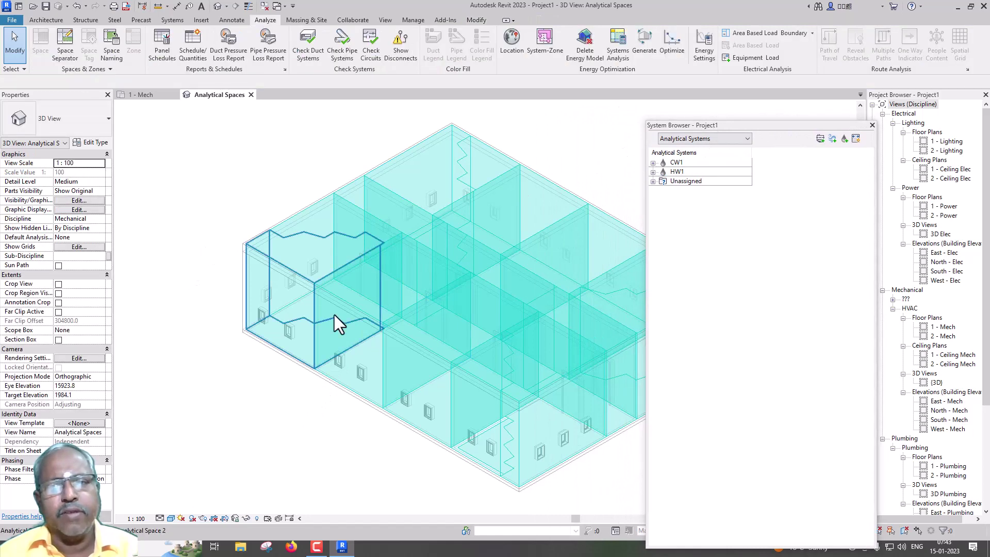
# - Expand CW1 and HW1 to reveal Zone Equipment under each, then deselect
pyautogui.click(654, 162)
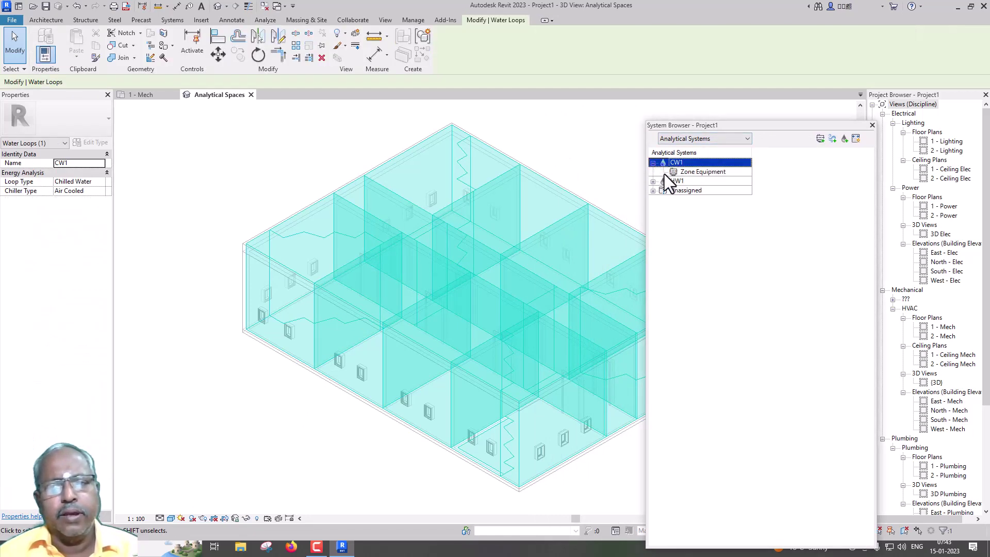
pyautogui.click(679, 173)
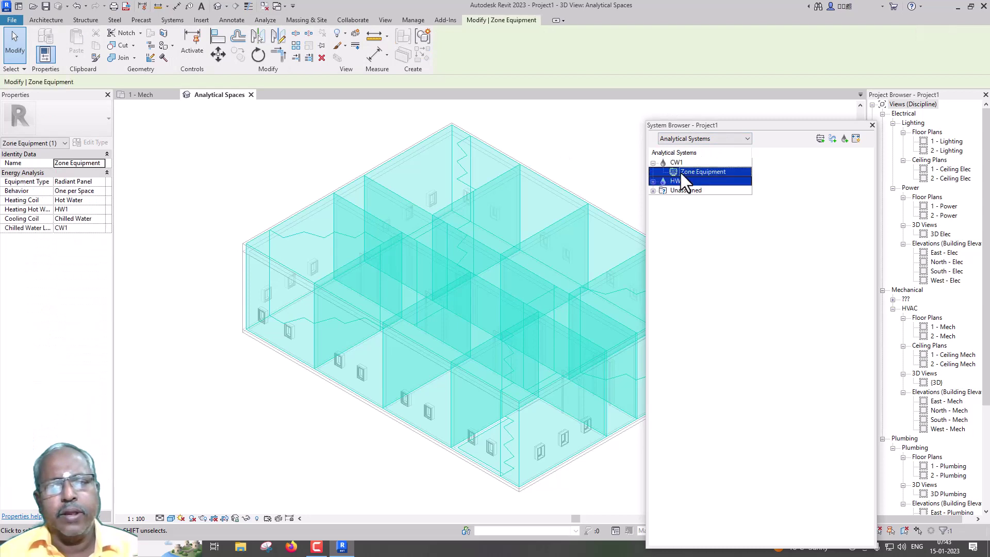
pyautogui.click(655, 183)
pyautogui.click(655, 184)
pyautogui.keyDown('ctrl'); pyautogui.click(701, 192); pyautogui.keyUp('ctrl')
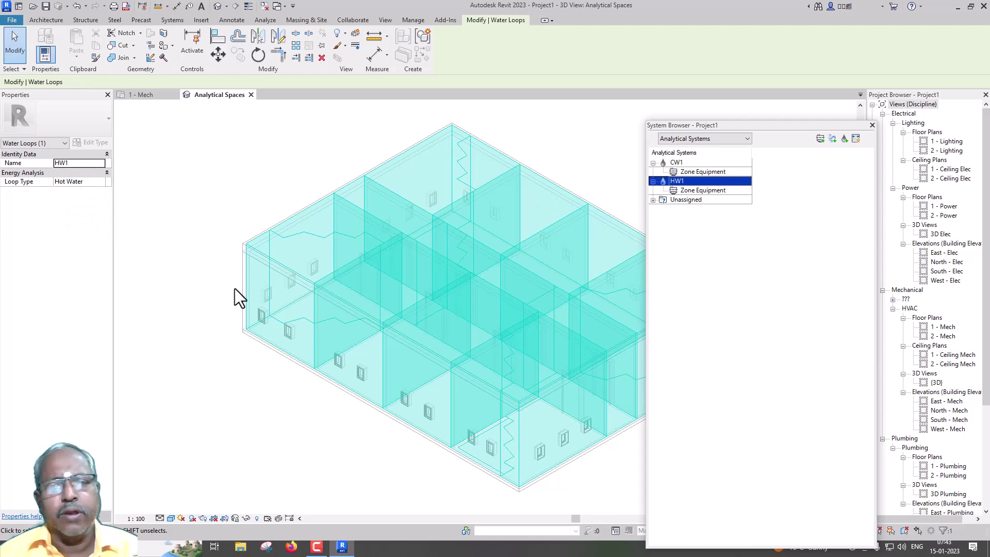
pyautogui.click(199, 313)
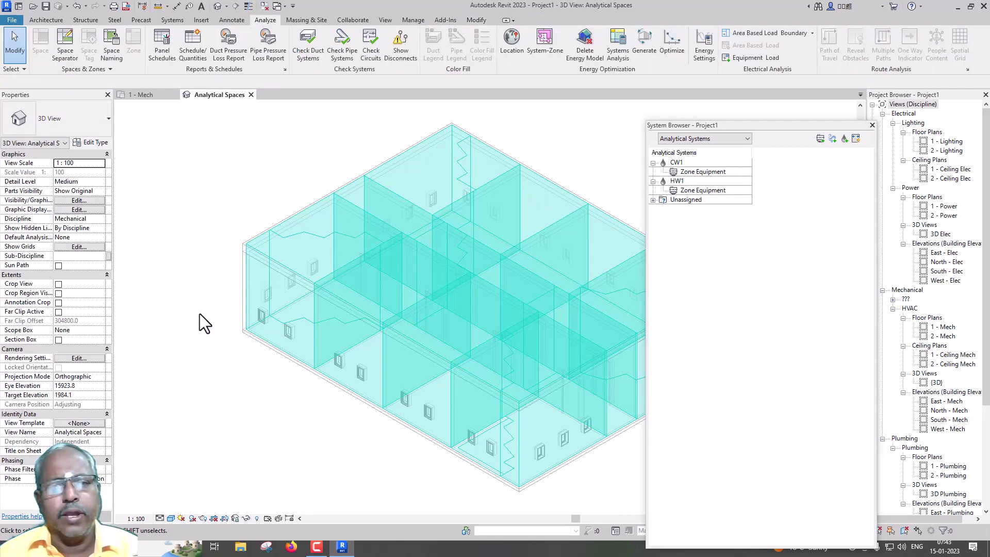
# - Run HVAC Systems Loads and Sizing after reviewing Energy Settings and cancelling without changes
pyautogui.click(611, 52)
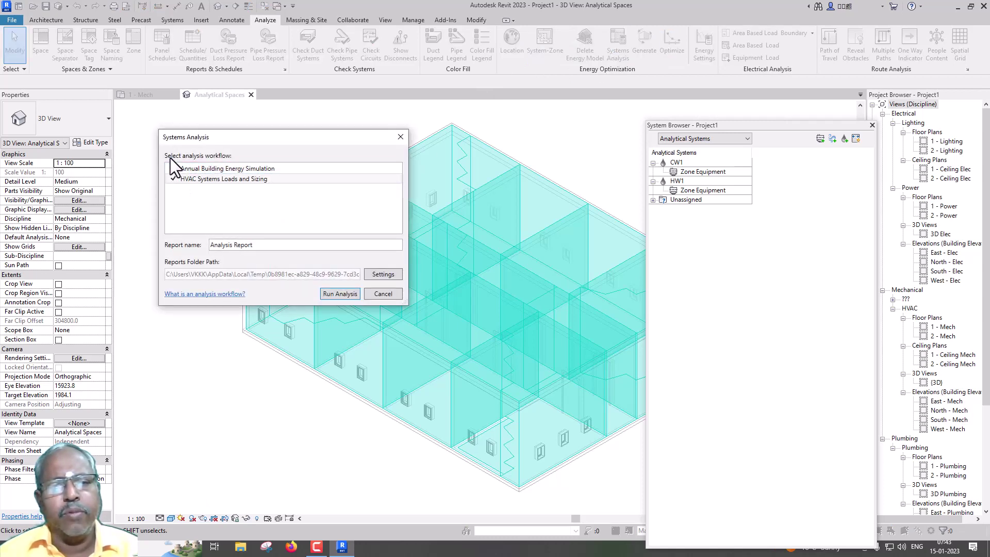
pyautogui.moveTo(169, 140); pyautogui.dragTo(173, 171)
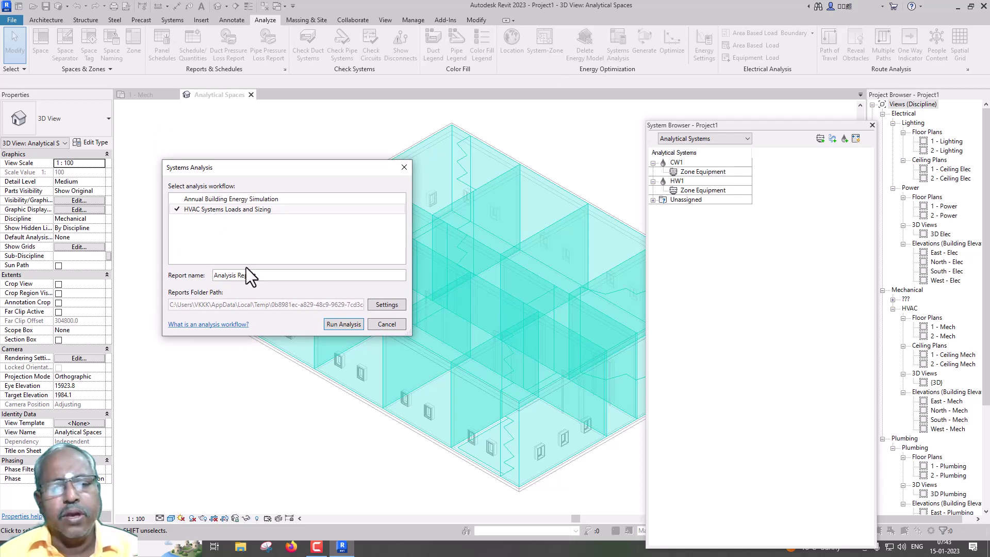
pyautogui.click(382, 306)
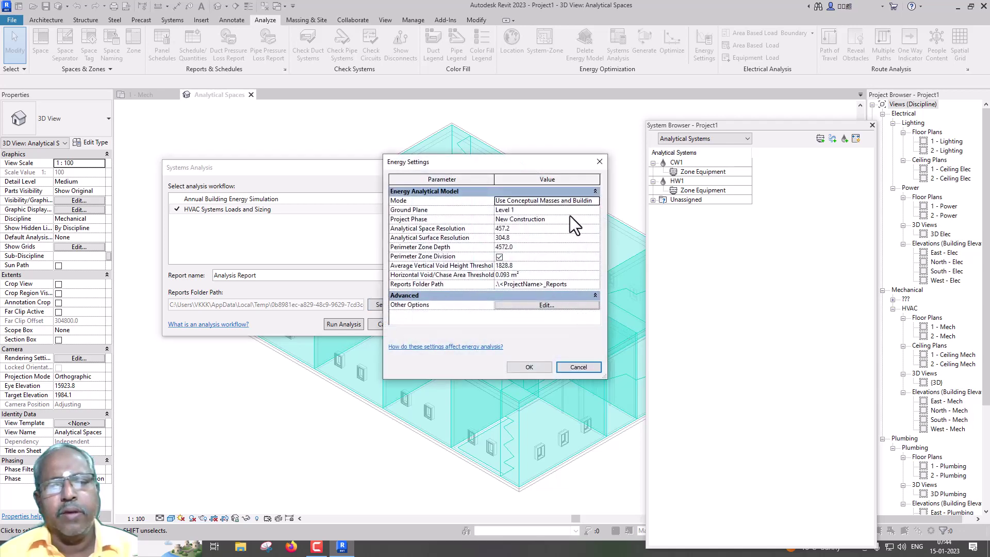
pyautogui.click(589, 284)
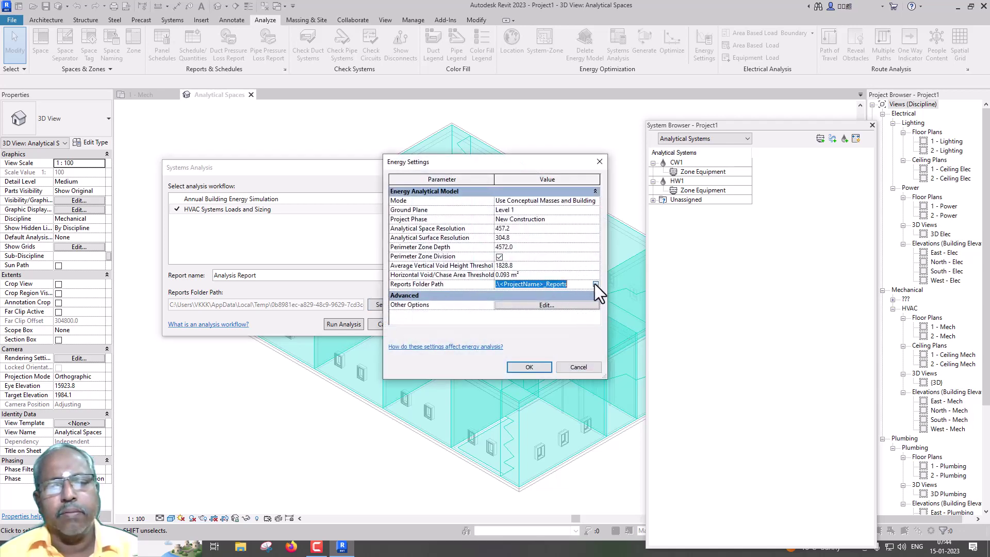
pyautogui.click(595, 283)
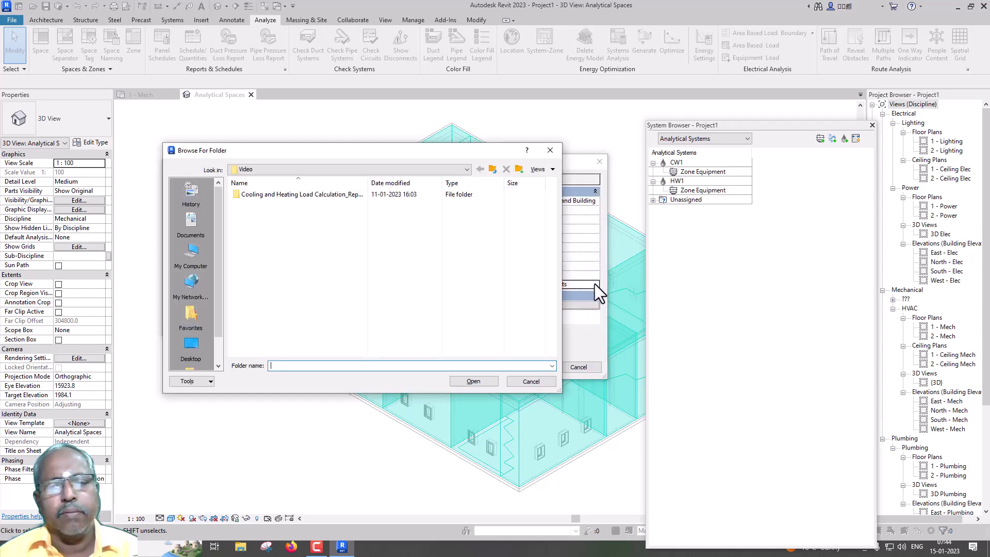
pyautogui.click(529, 378)
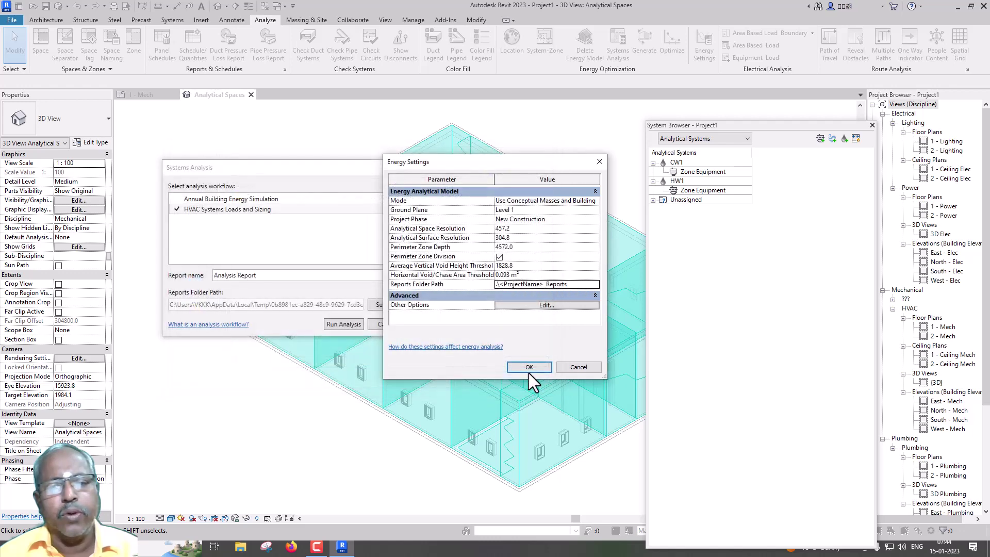
pyautogui.click(567, 366)
pyautogui.click(354, 325)
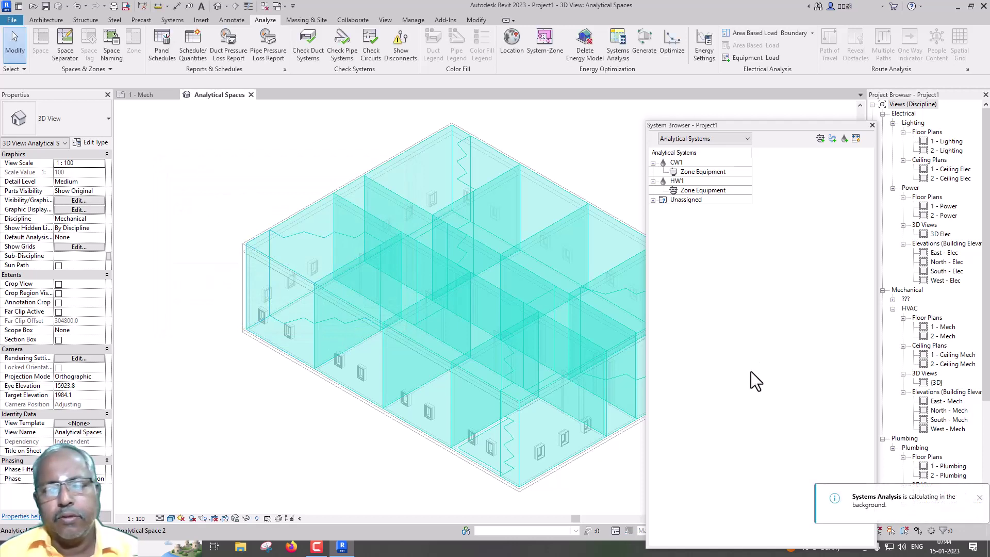
# - Close the System Browser and open Reports > Analysis Reports > Analysis Report
pyautogui.click(871, 125)
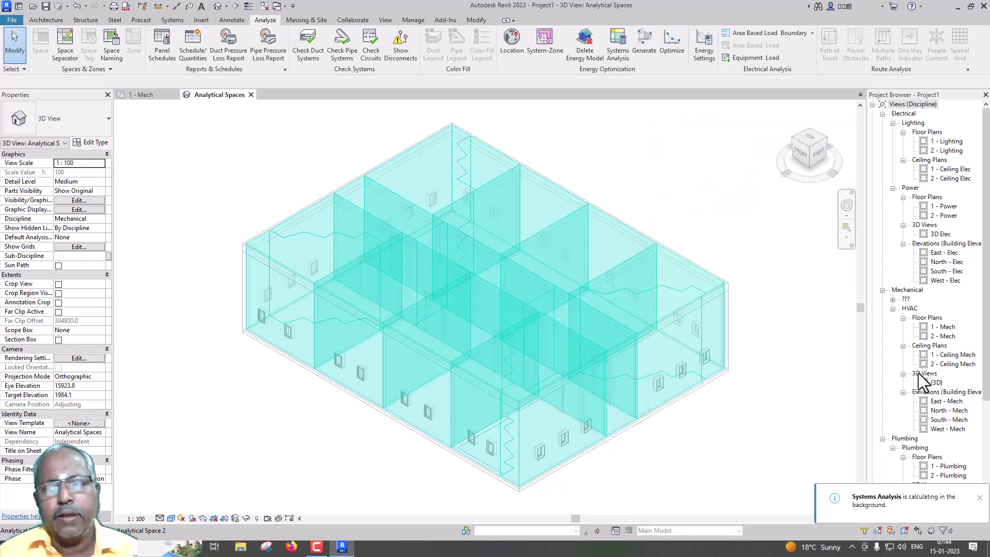
pyautogui.click(978, 497)
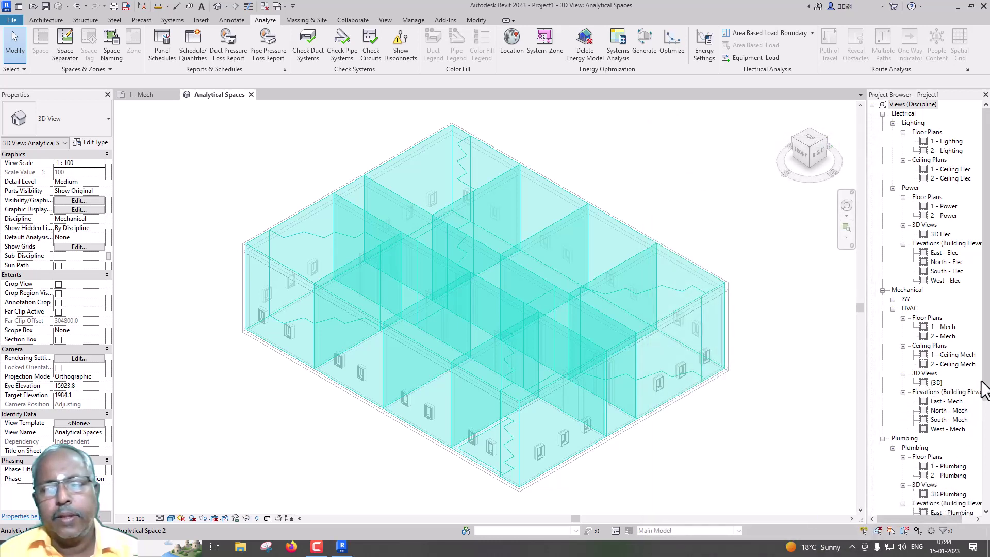
pyautogui.moveTo(982, 390); pyautogui.dragTo(984, 496)
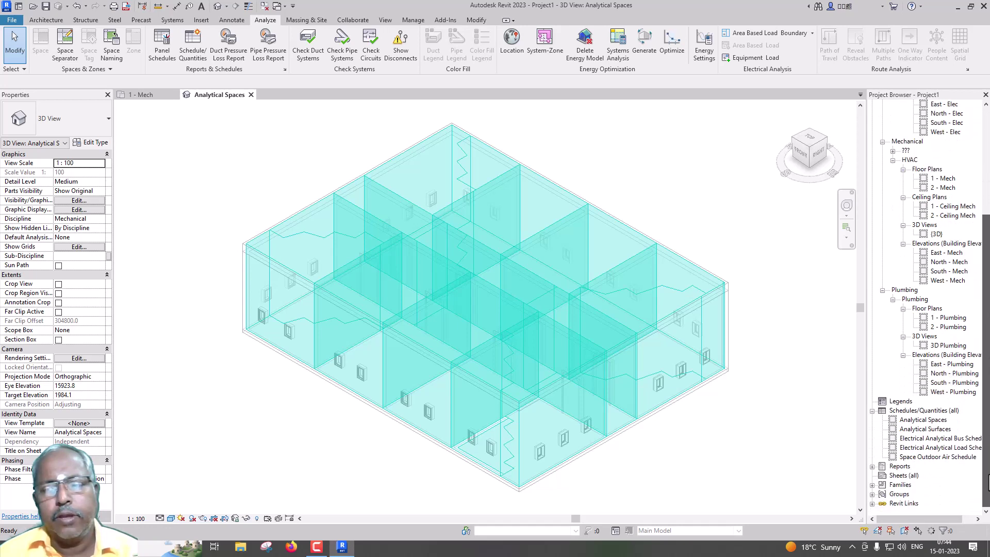
pyautogui.click(873, 467)
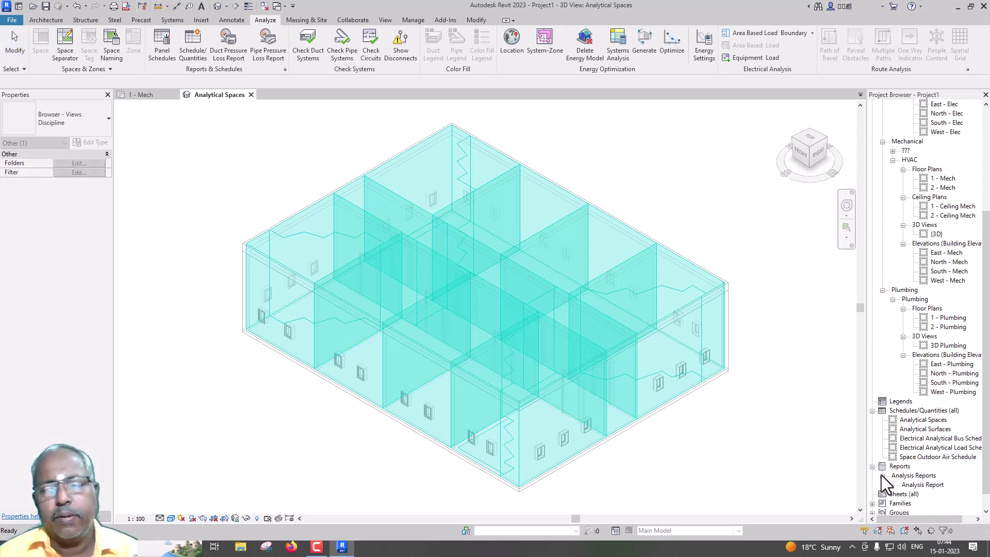
pyautogui.click(912, 486)
pyautogui.doubleClick(912, 485)
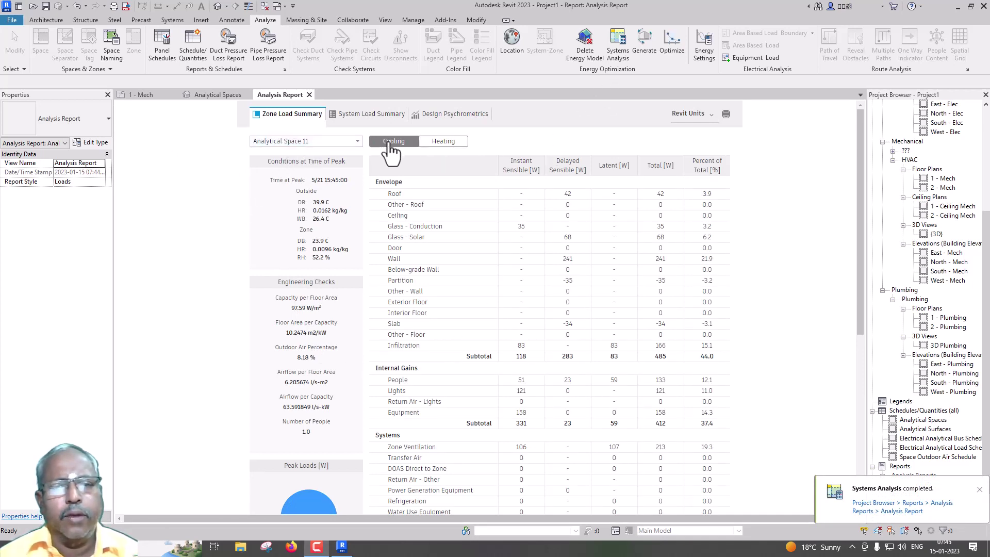
# - Compare heating and cooling peak loads and view the loads for Space 1
pyautogui.click(441, 142)
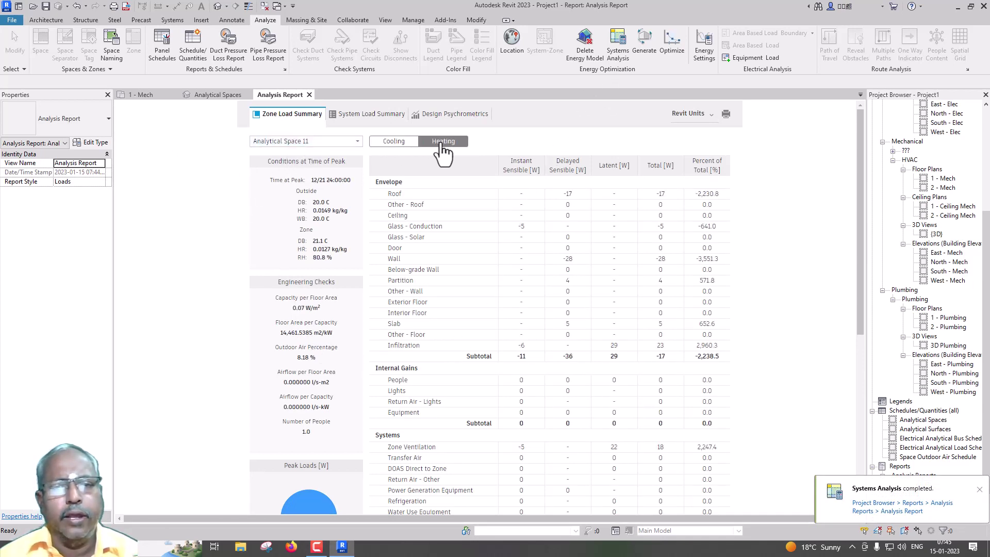
pyautogui.click(402, 145)
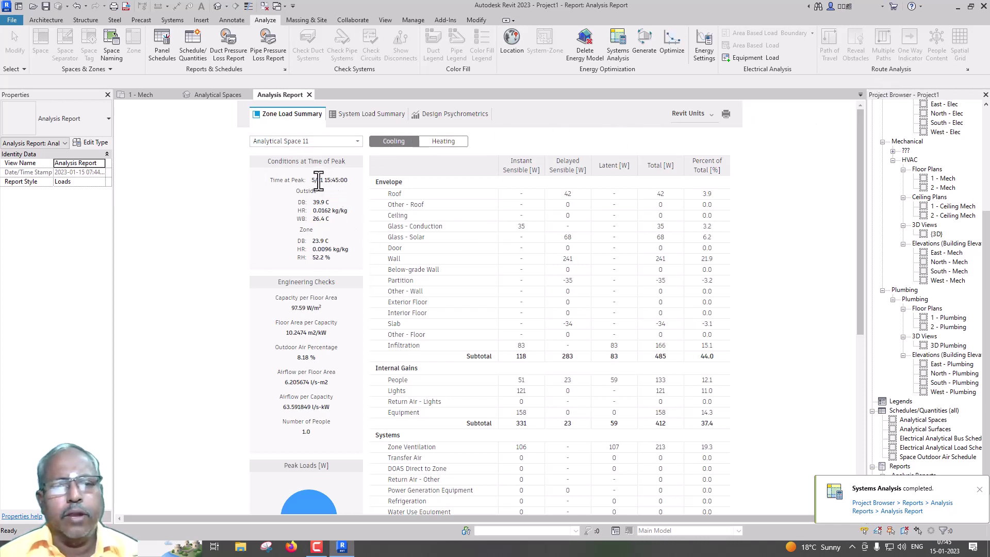
pyautogui.click(358, 144)
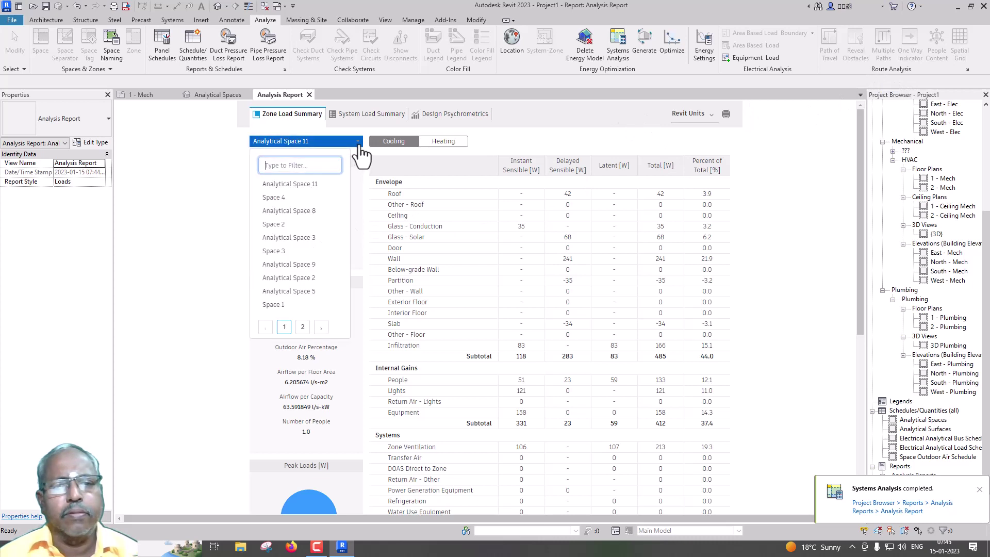
pyautogui.click(359, 144)
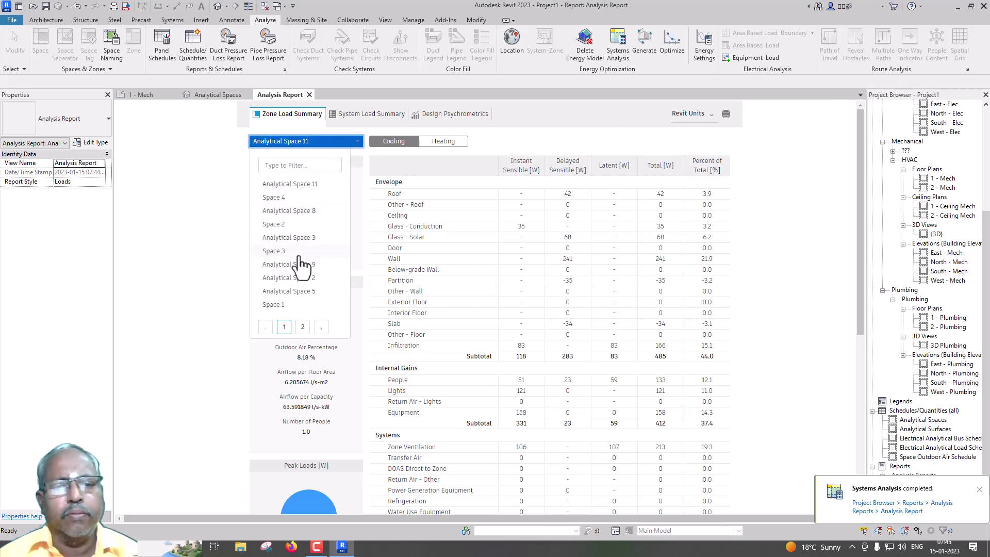
pyautogui.click(282, 305)
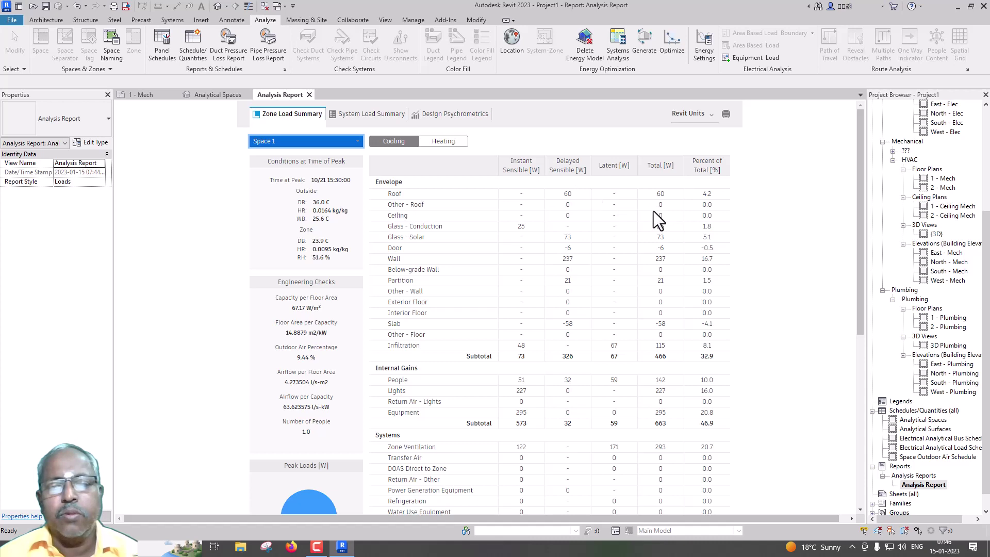
pyautogui.scroll(-3, 653, 212)
pyautogui.scroll(-3, 650, 211)
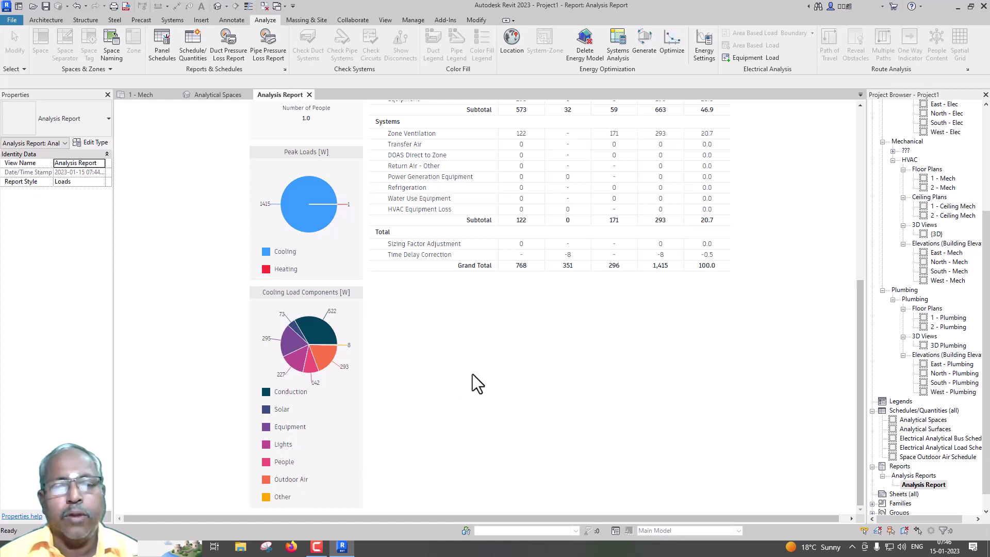
pyautogui.scroll(2, 473, 374)
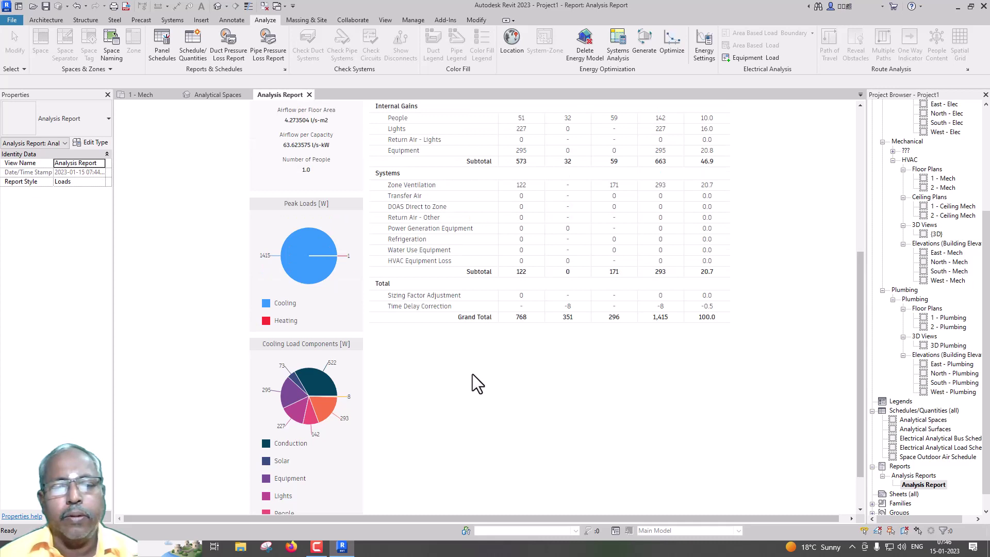
pyautogui.scroll(5, 472, 373)
pyautogui.scroll(5, 472, 373)
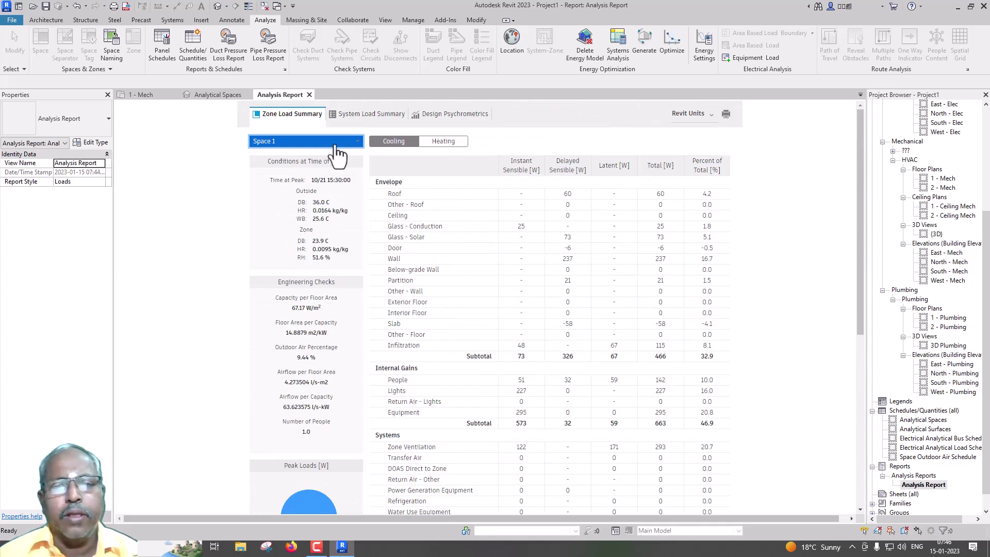
# - Review the System Load Summary and Design Psychrometrics pages, then return to 1 - Mech
pyautogui.click(374, 118)
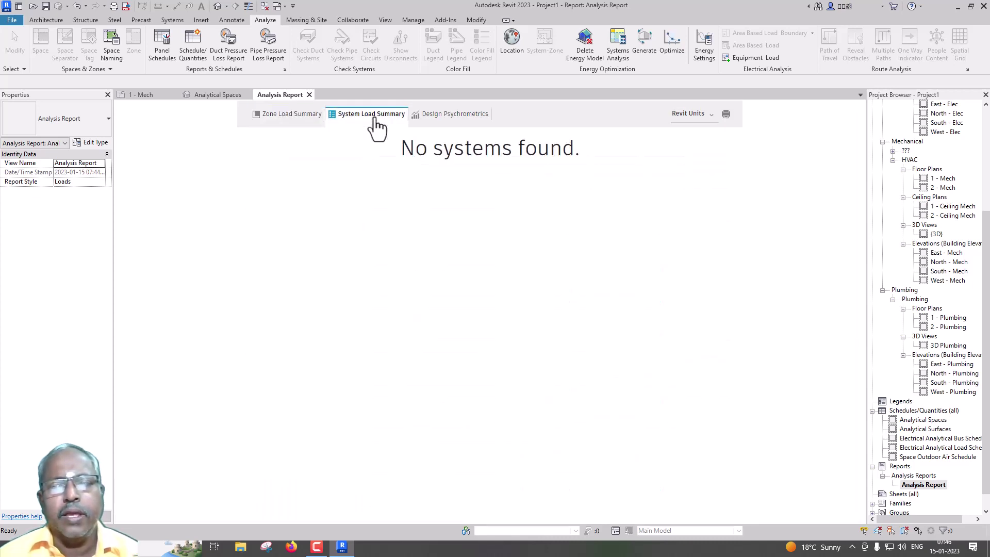
pyautogui.click(456, 119)
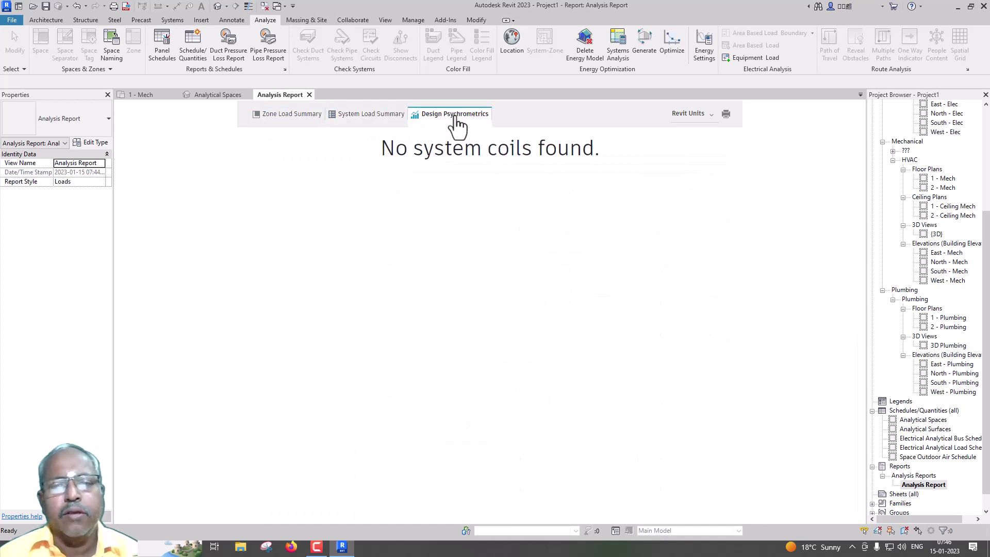
pyautogui.click(289, 120)
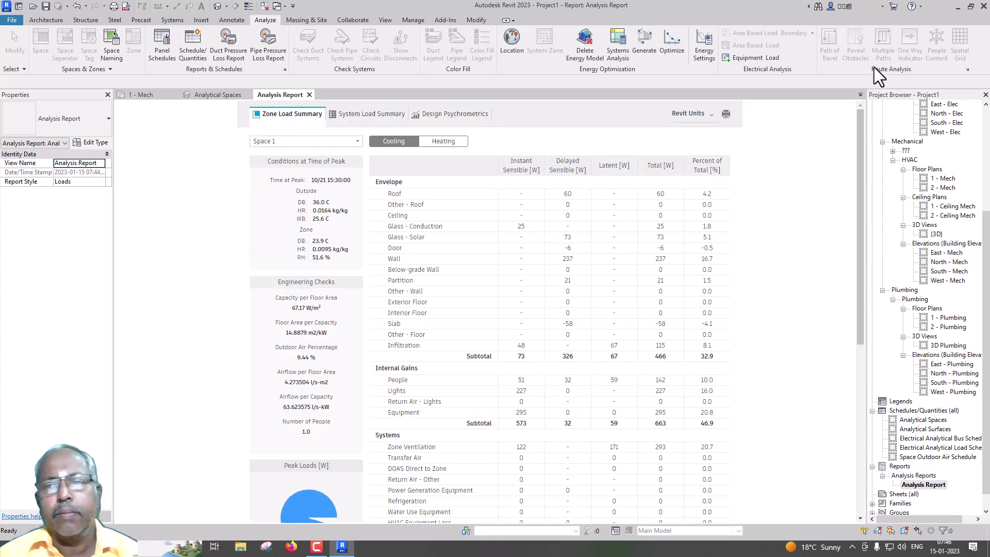
pyautogui.click(453, 118)
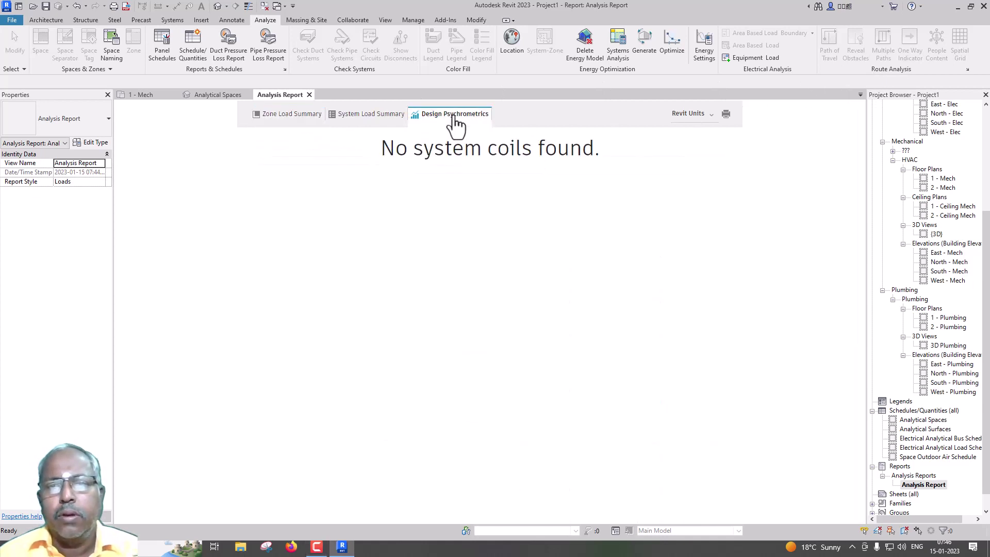
pyautogui.rightClick(699, 191)
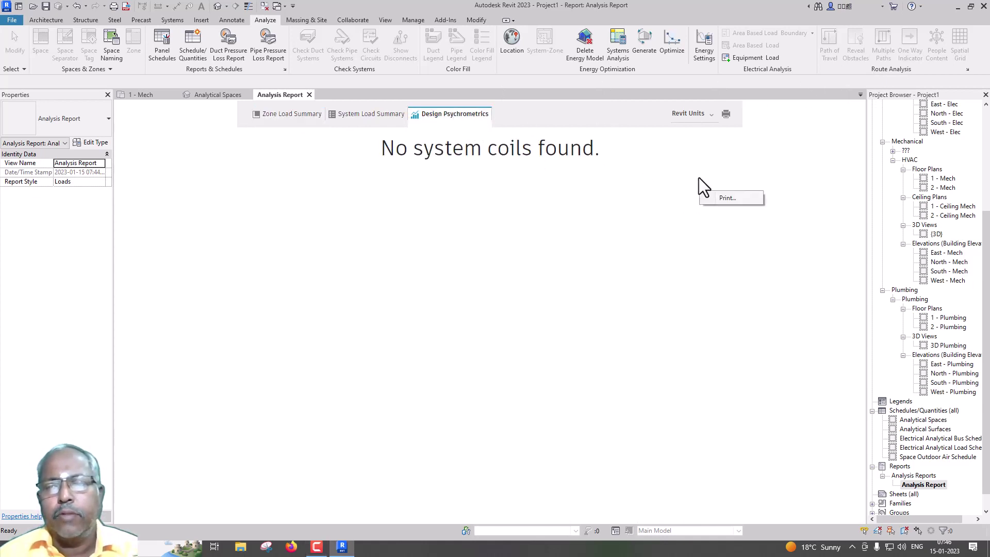
pyautogui.click(701, 173)
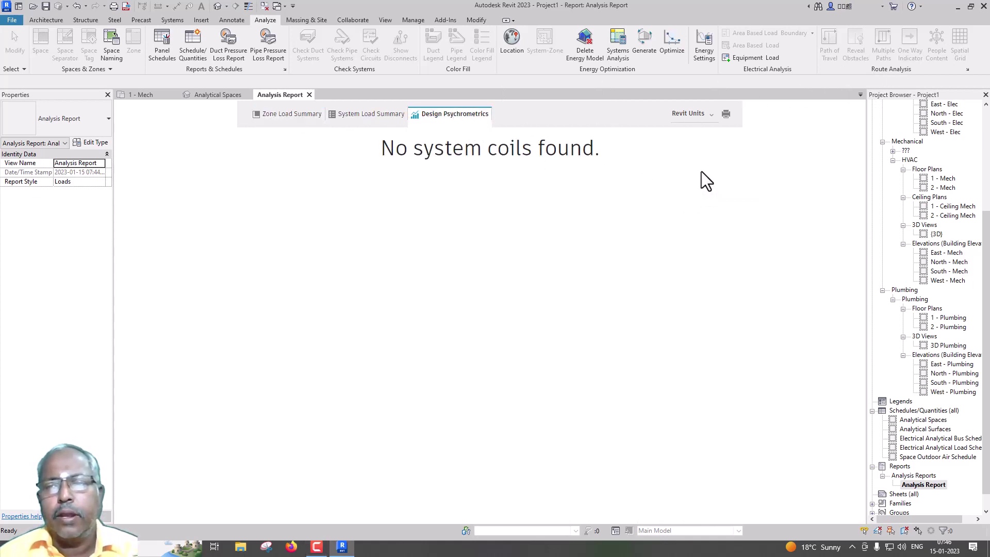
pyautogui.click(154, 94)
# - Open the System Browser and set Zone1's Zone Equipment property to Zone Equipment
pyautogui.rightClick(615, 173)
pyautogui.moveTo(645, 398)
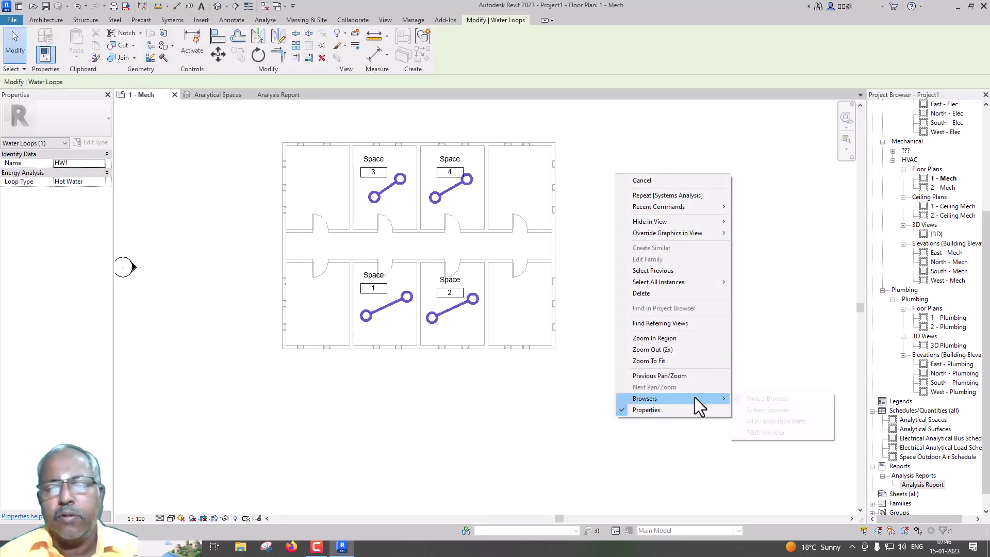
pyautogui.click(753, 410)
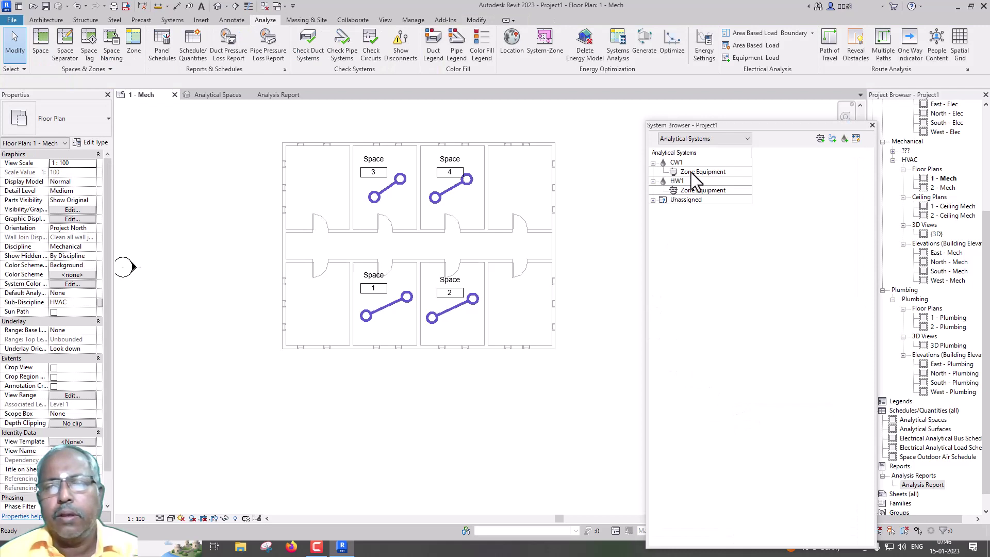
pyautogui.click(691, 172)
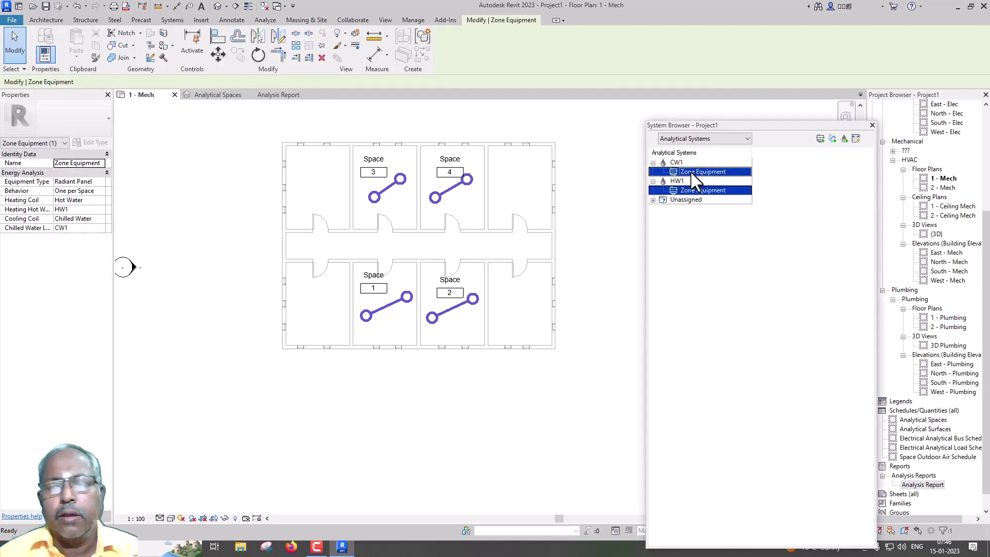
pyautogui.click(653, 200)
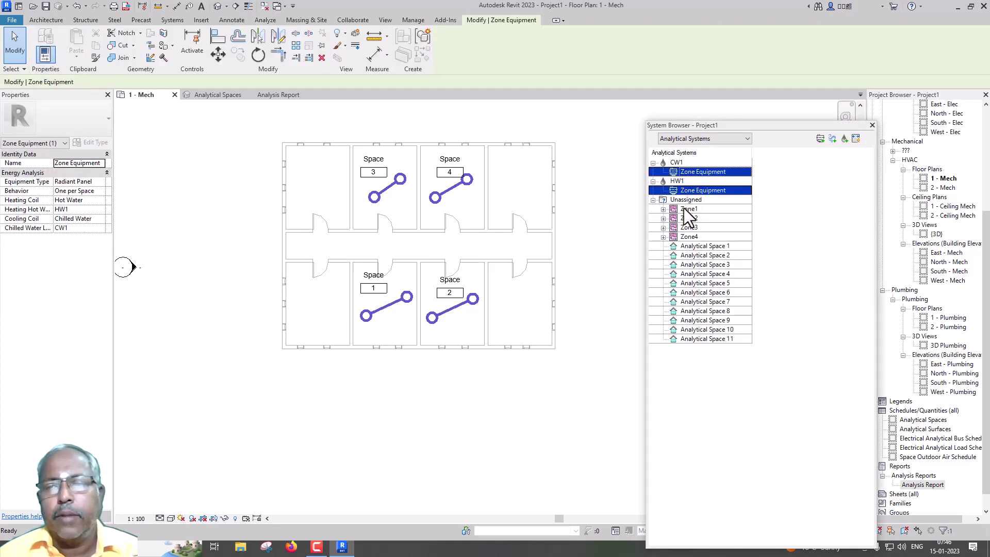
pyautogui.click(689, 209)
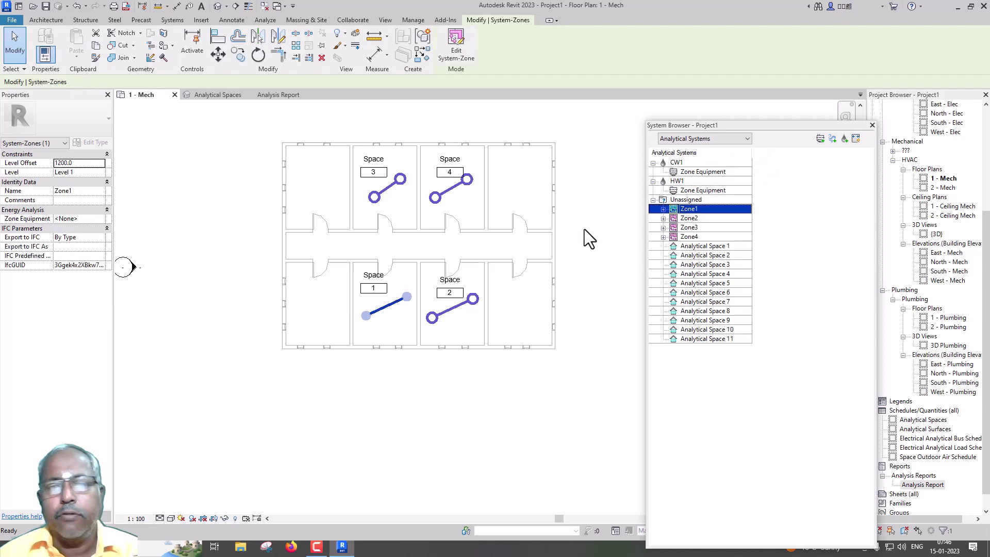
pyautogui.click(100, 220)
pyautogui.click(88, 236)
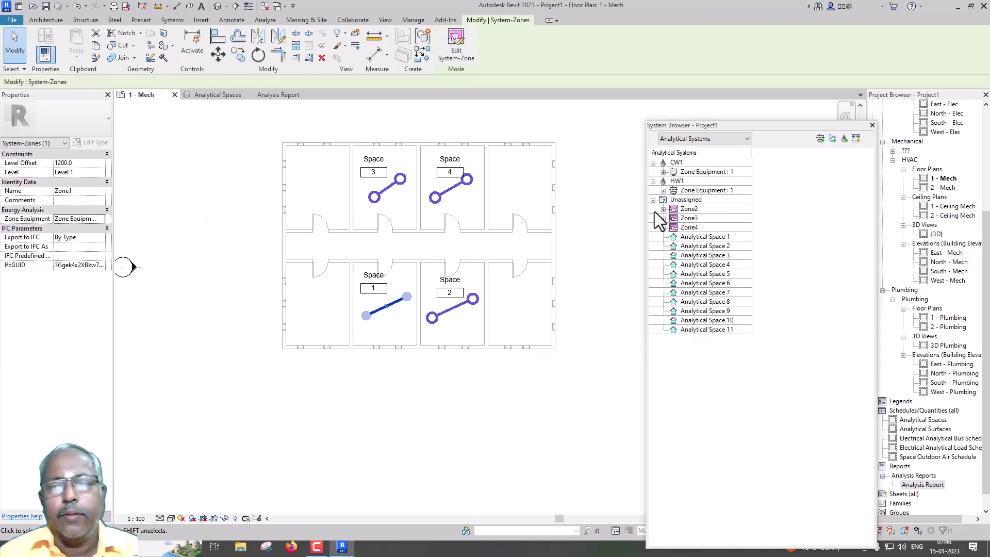
# - Set Zone Equipment for Zone2, Zone3 and Zone4, then deselect
pyautogui.click(678, 208)
pyautogui.click(101, 219)
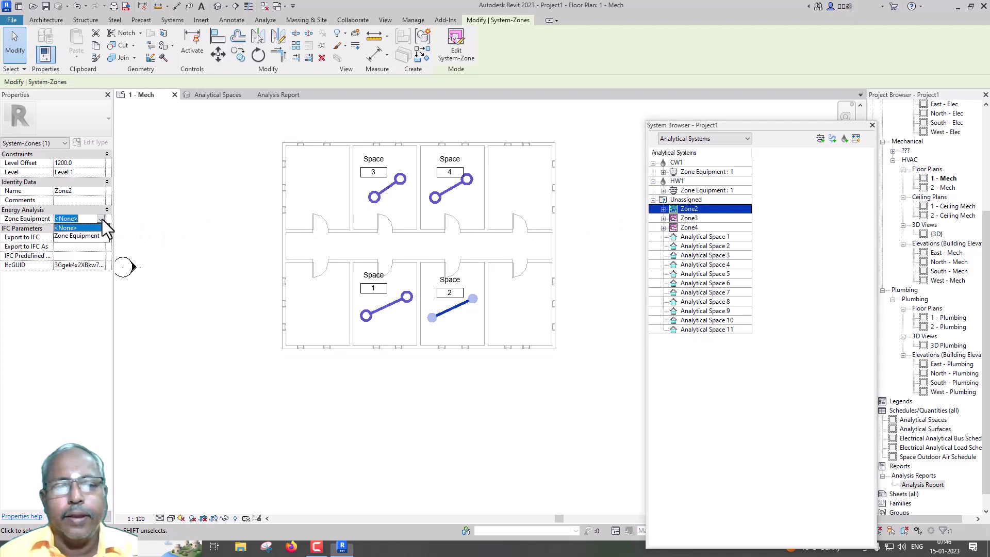
pyautogui.click(90, 236)
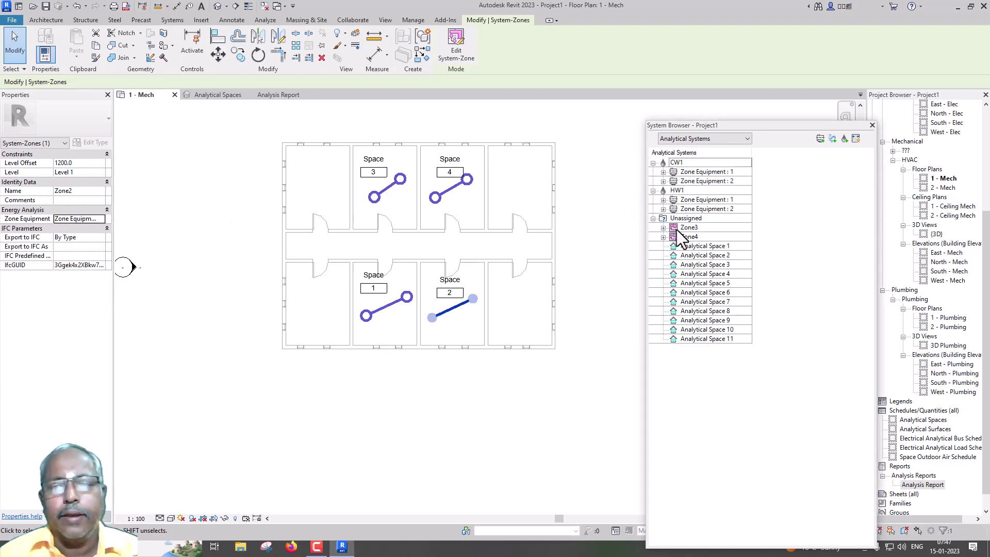
pyautogui.click(675, 227)
pyautogui.click(100, 220)
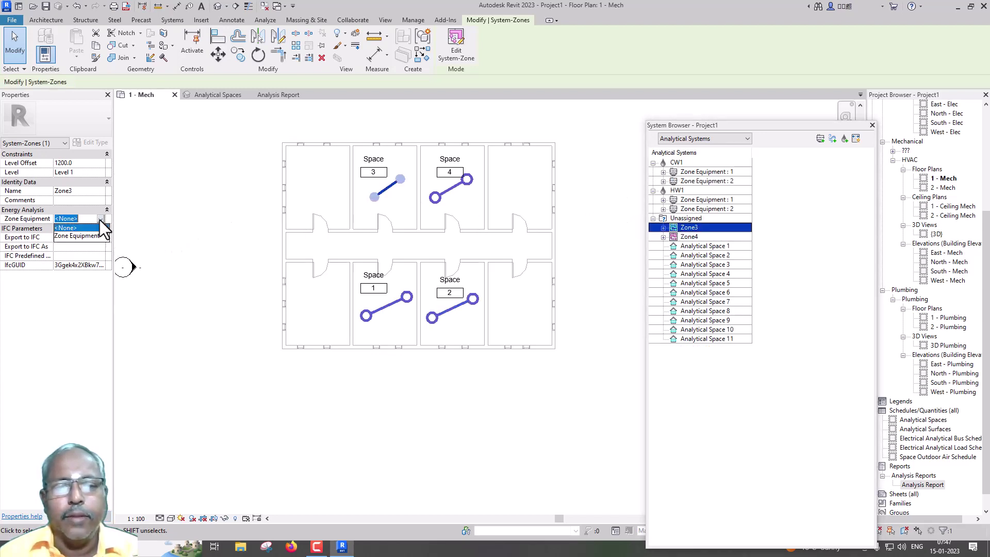
pyautogui.click(83, 237)
pyautogui.click(674, 218)
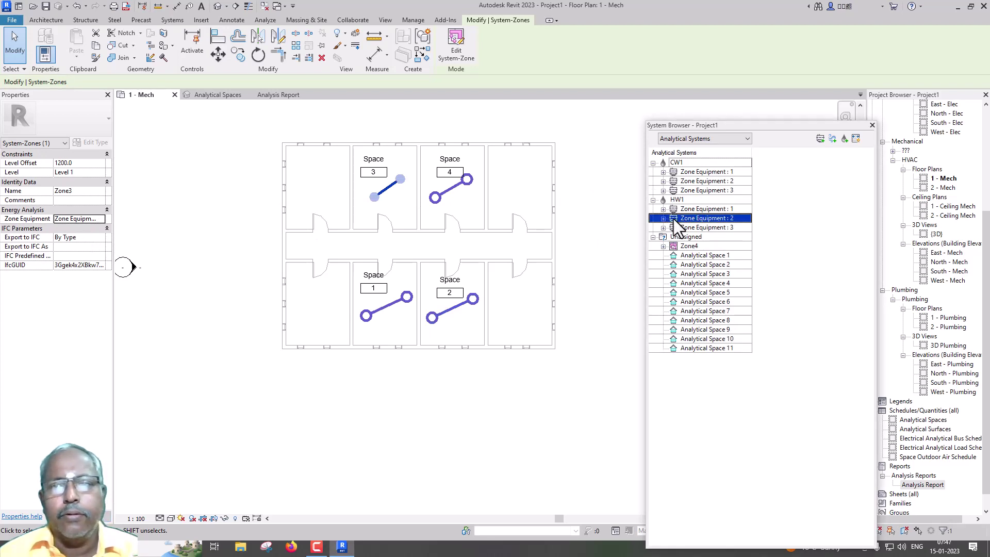
pyautogui.click(682, 245)
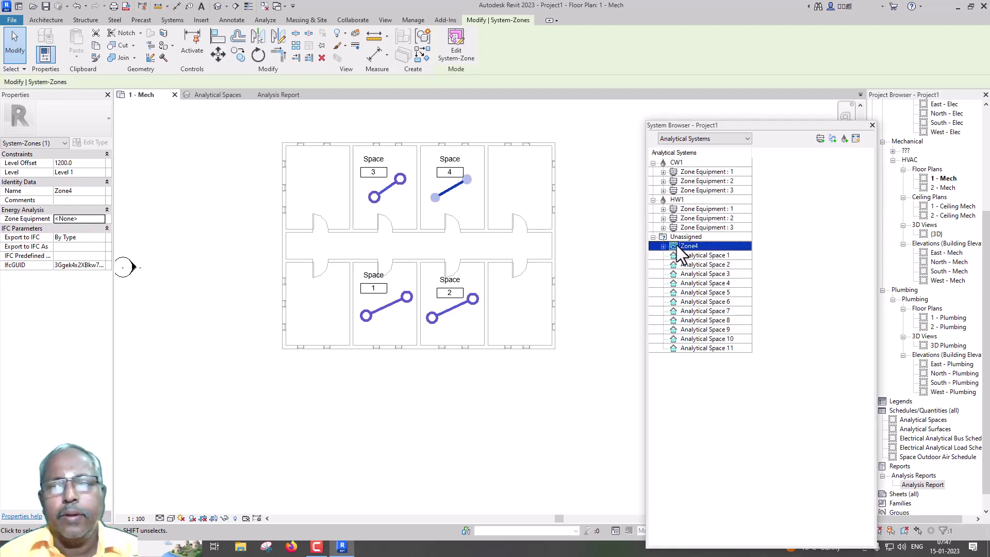
pyautogui.click(101, 219)
pyautogui.click(84, 236)
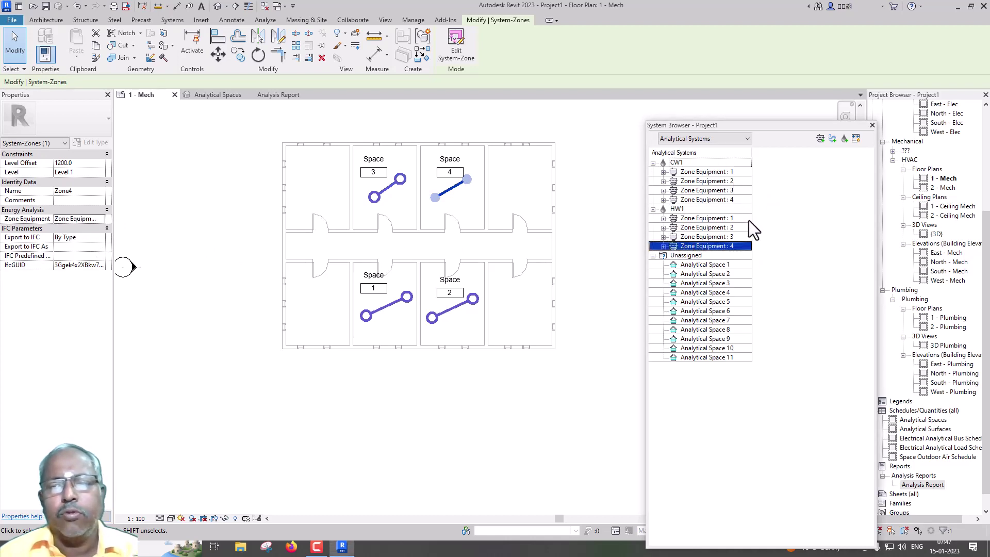
pyautogui.click(287, 394)
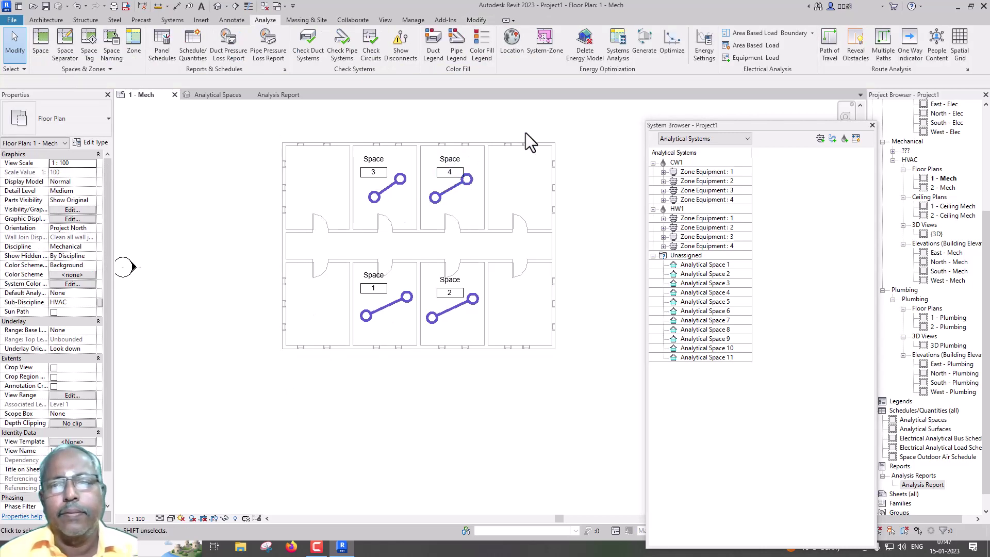
# - Rerun HVAC Systems Loads and Sizing, open Analysis Report 1, and close the System Browser
pyautogui.click(615, 54)
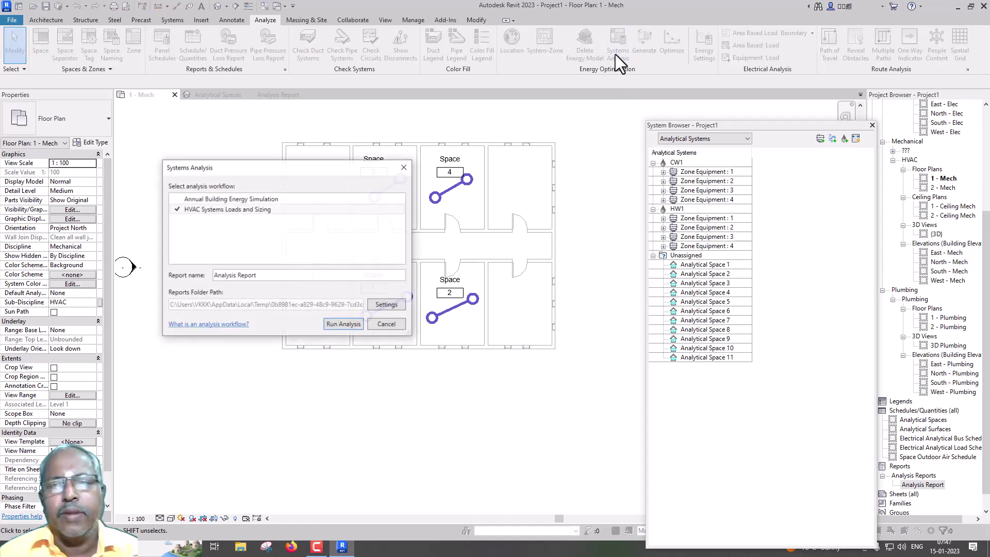
pyautogui.click(353, 325)
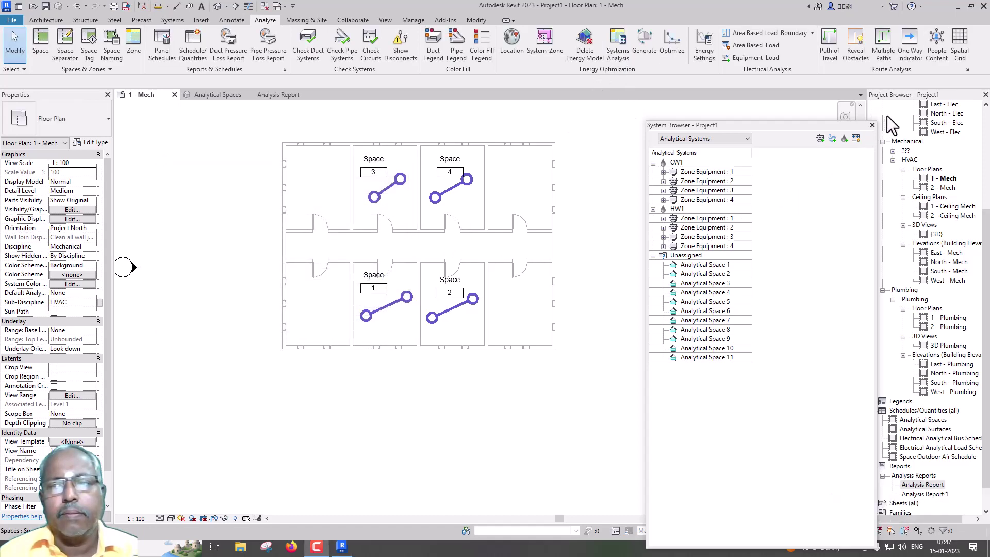
pyautogui.scroll(-1, 927, 490)
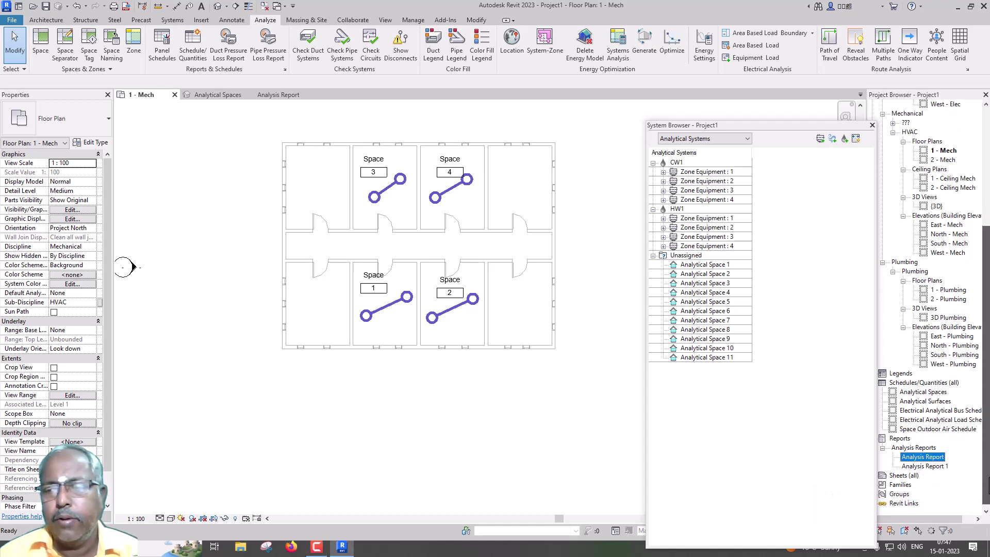
pyautogui.click(932, 466)
pyautogui.doubleClick(932, 466)
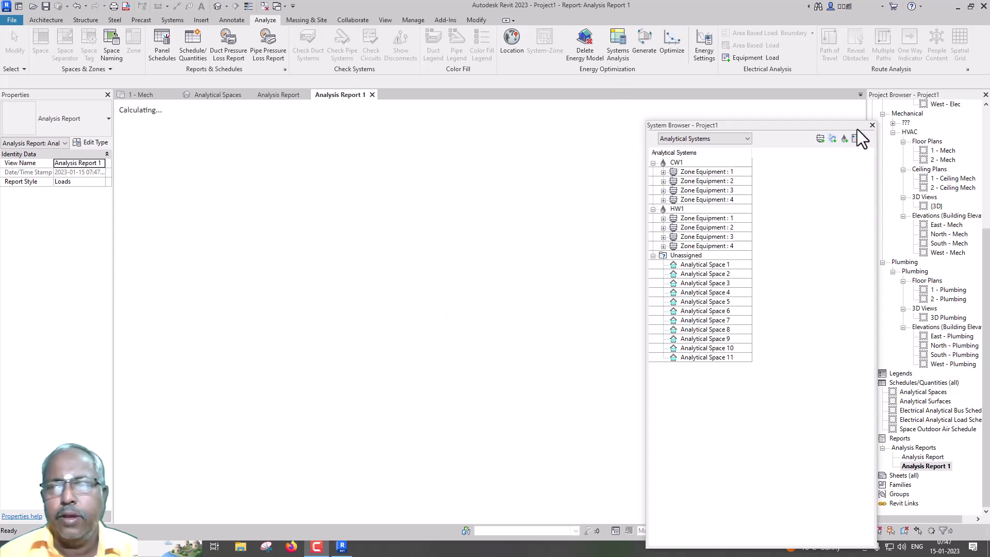
pyautogui.click(871, 125)
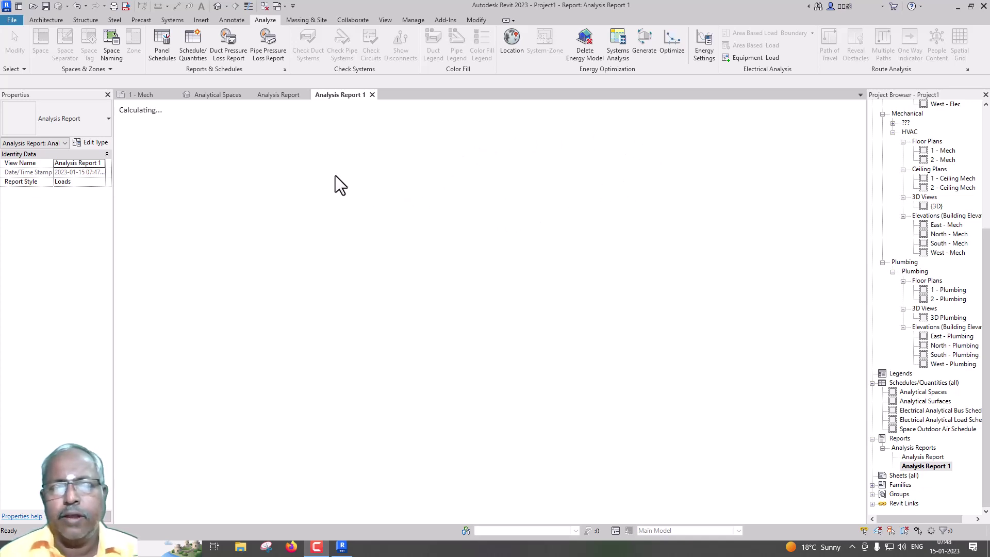
pyautogui.click(289, 95)
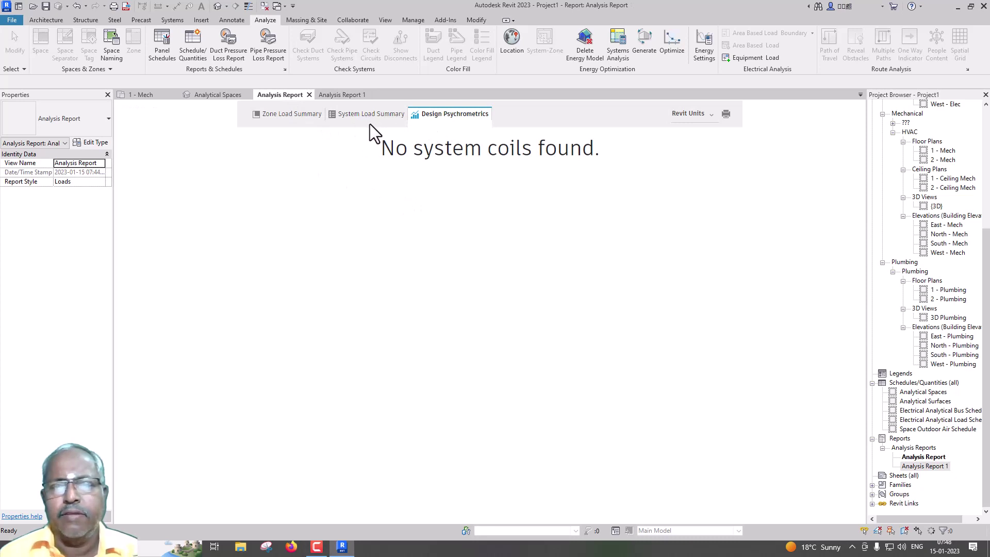
# - In Analysis Report 1, check Zone Load Summary, then chart Zone Equipment-1 Cooling Coil psychrometrics
pyautogui.click(334, 95)
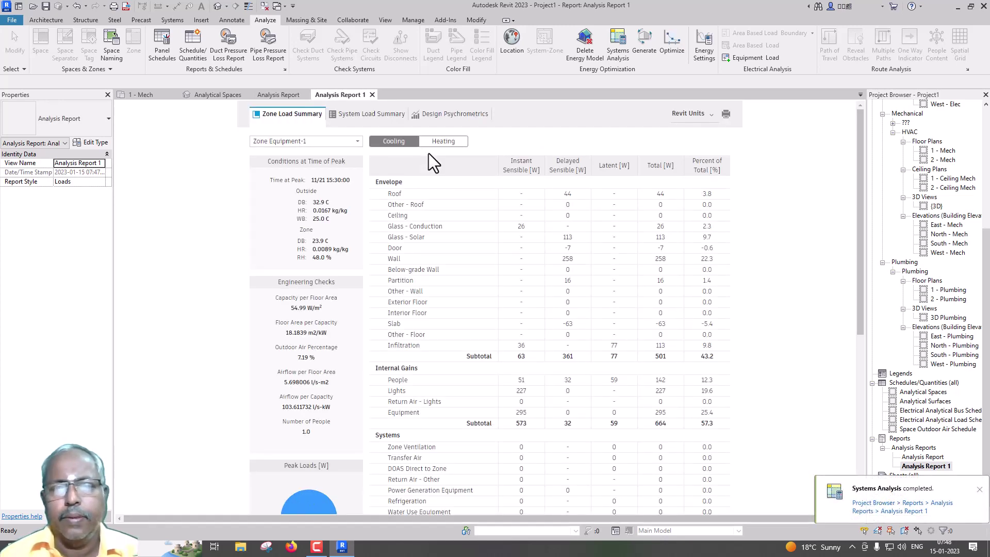
pyautogui.click(453, 116)
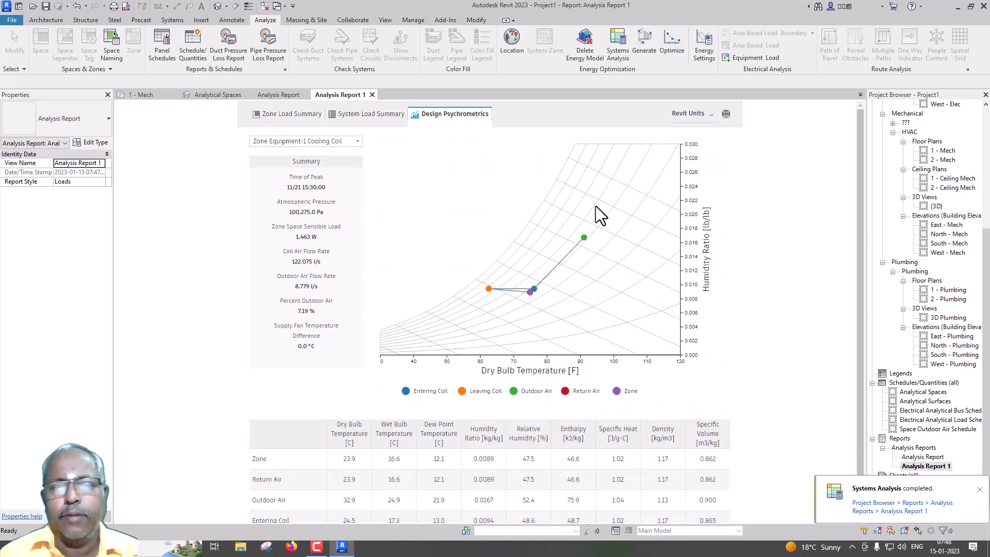
pyautogui.click(277, 116)
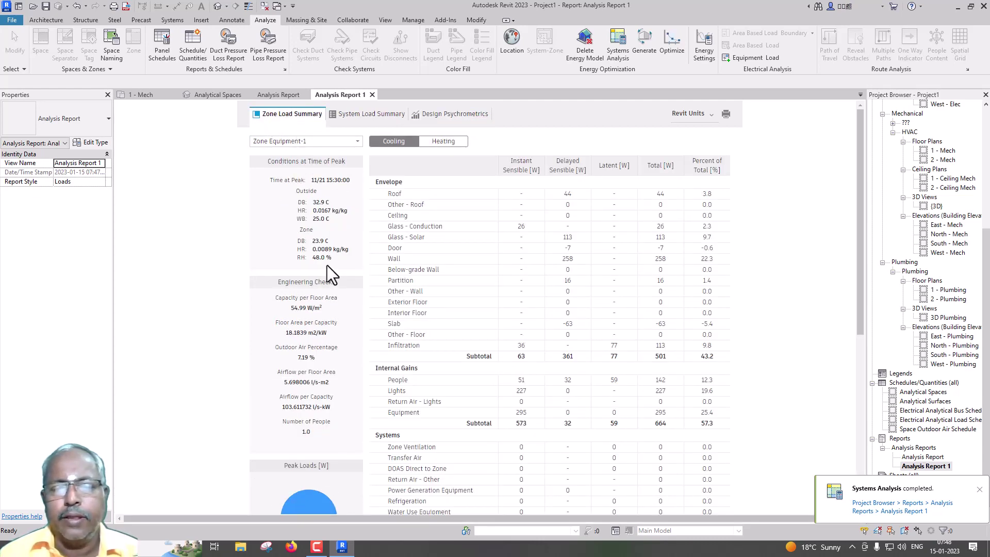
pyautogui.scroll(-3, 327, 265)
pyautogui.scroll(-3, 327, 265)
pyautogui.scroll(6, 329, 266)
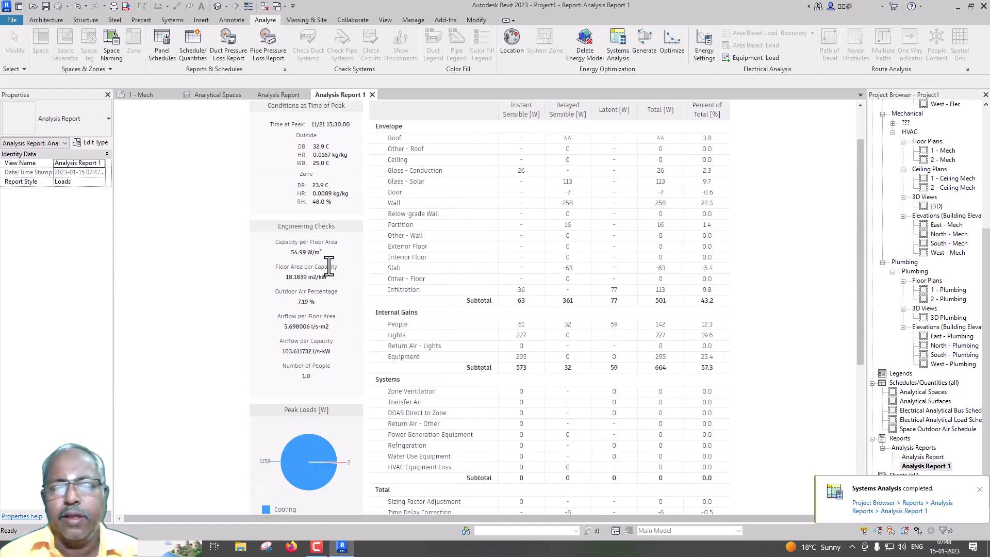
pyautogui.scroll(2, 328, 265)
pyautogui.click(453, 115)
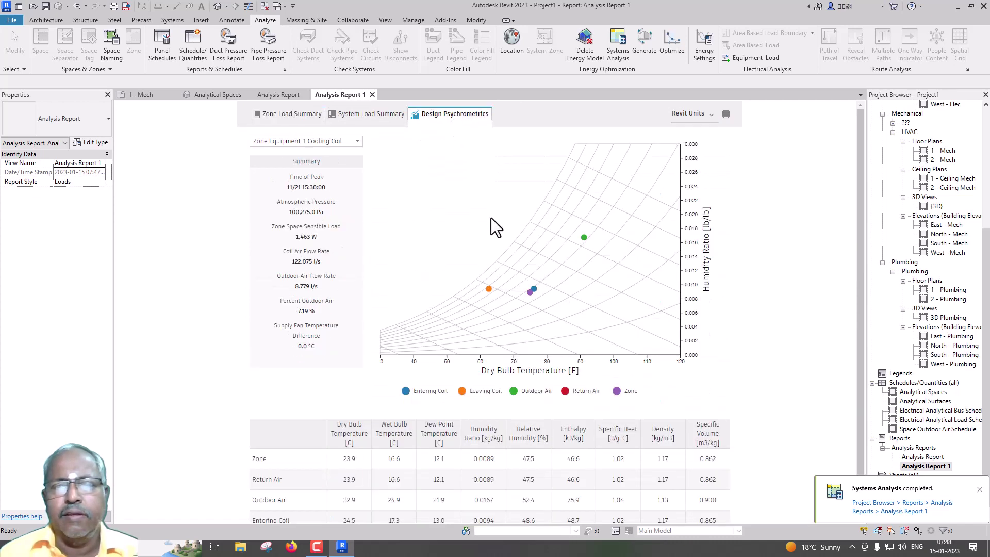
pyautogui.click(355, 145)
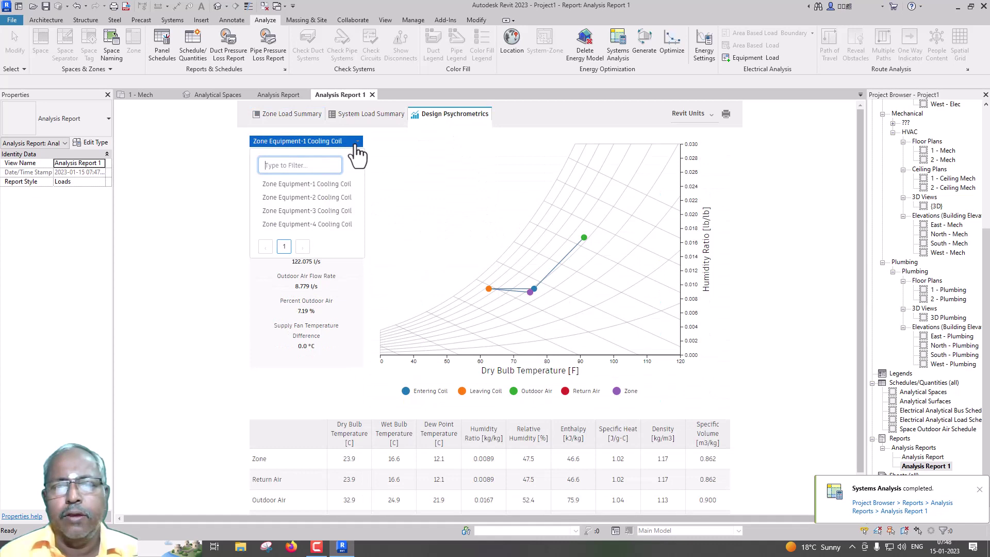
pyautogui.click(322, 184)
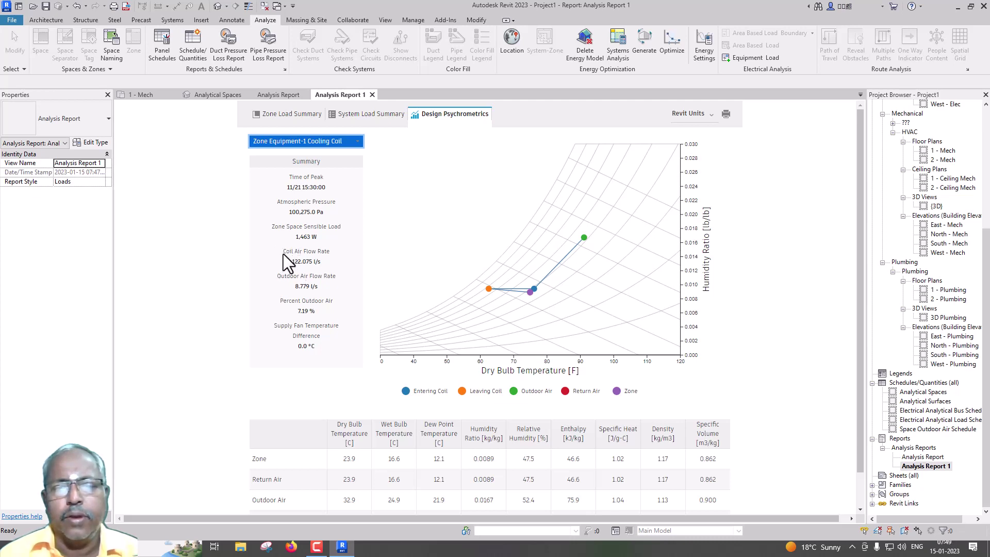
pyautogui.moveTo(283, 254); pyautogui.dragTo(330, 252)
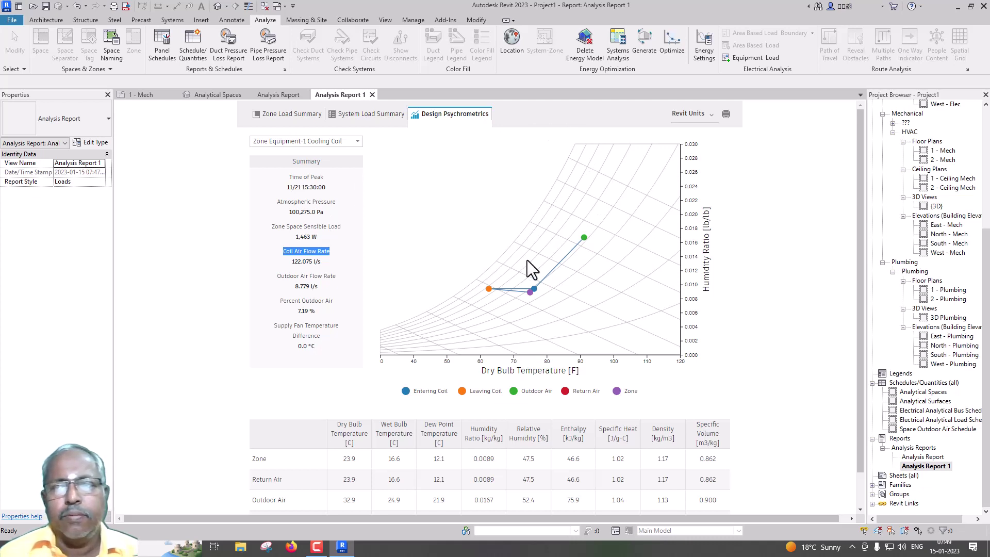
pyautogui.scroll(-1, 450, 294)
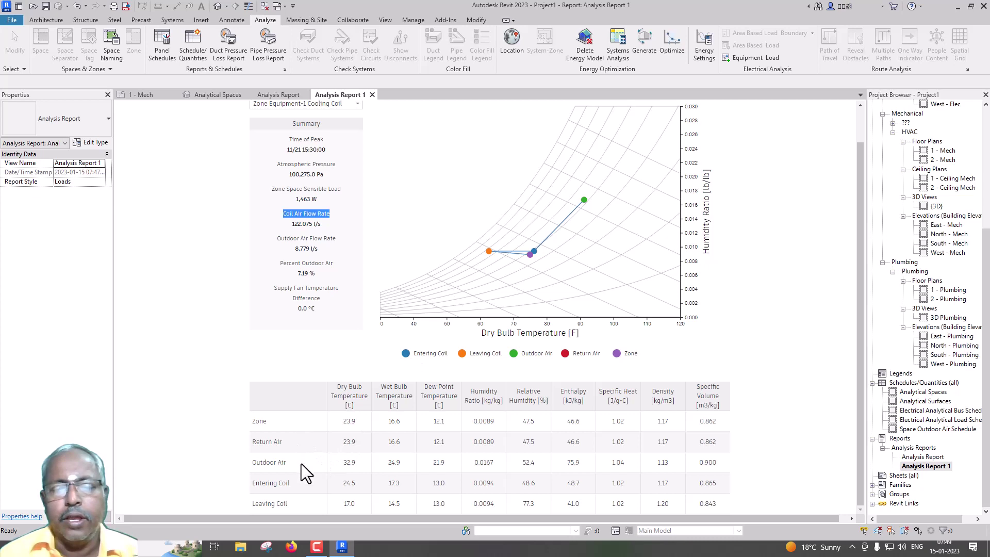
pyautogui.scroll(1, 707, 348)
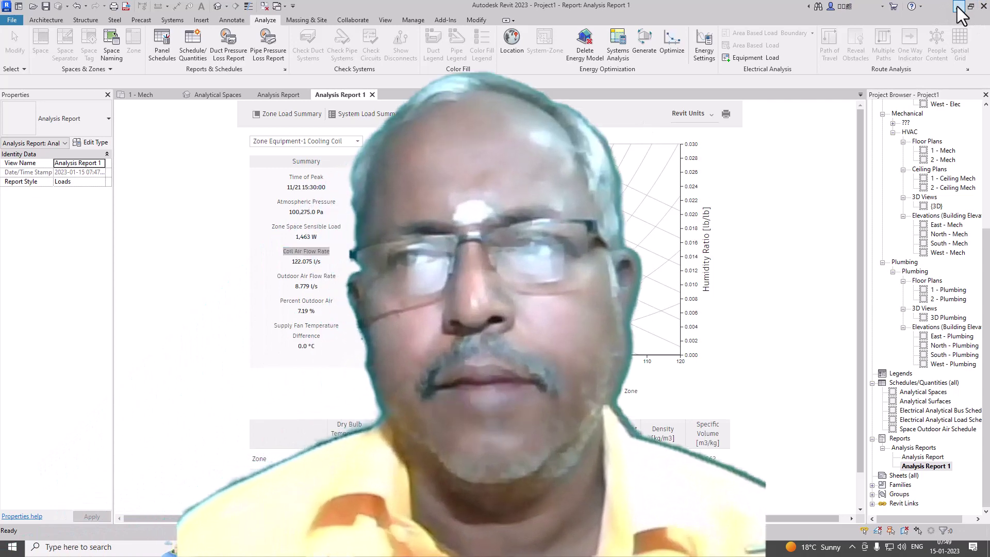
# - Minimize the Revit 2023 window to reveal the training-course slide on the desktop
pyautogui.click(957, 7)
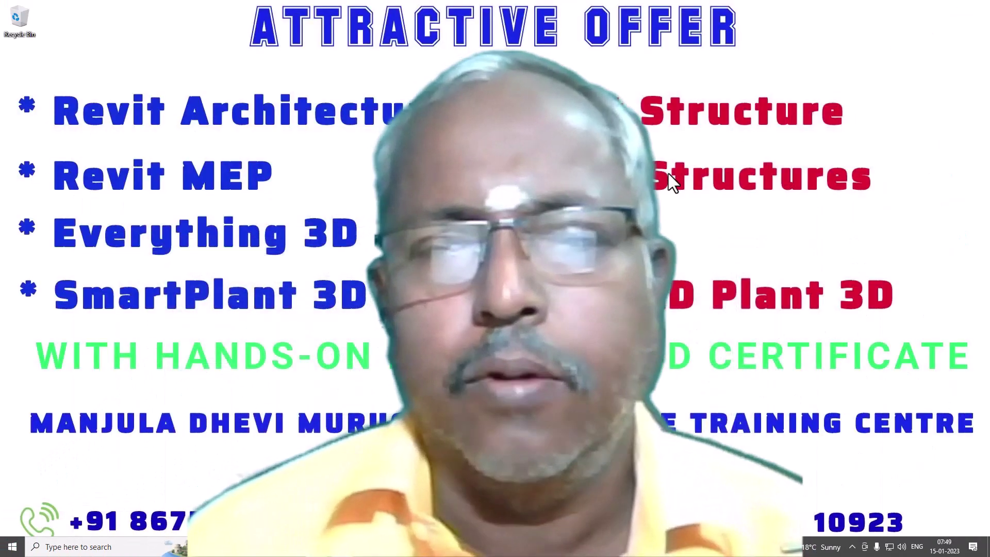